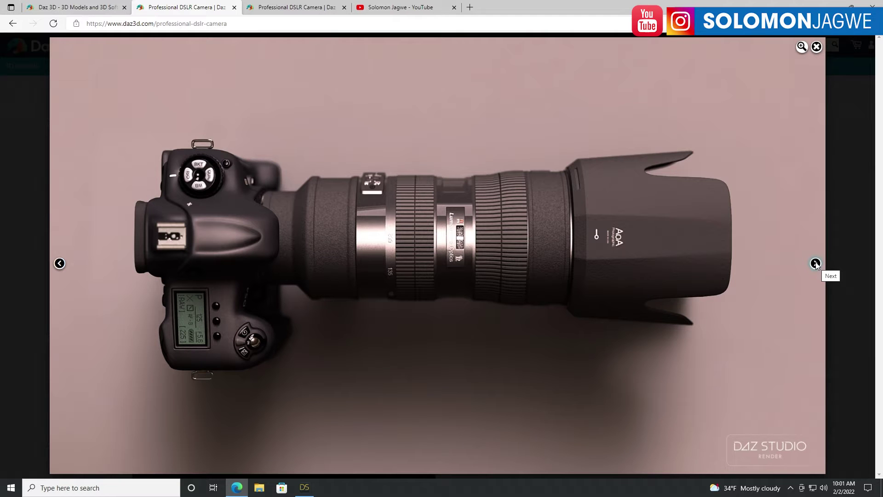
- Review the Daz 3D home page and the Professional DSLR Camera product page
left_click(86, 8)
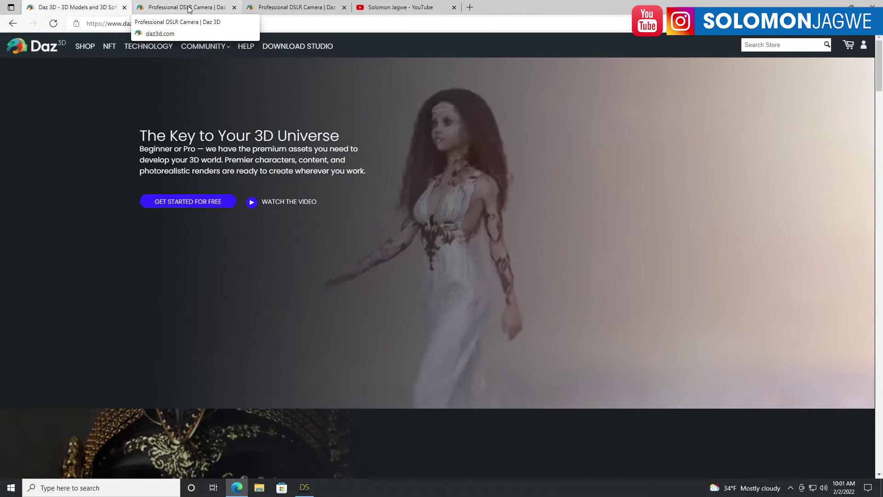
left_click(188, 7)
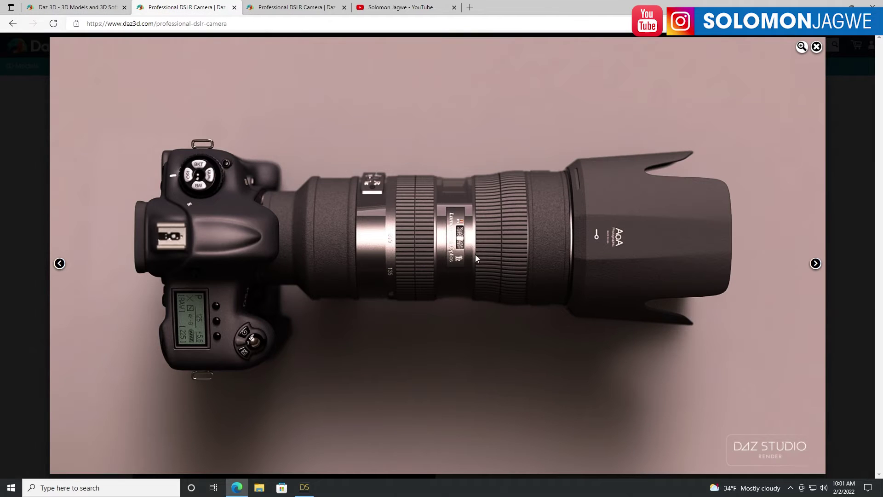
left_click(295, 8)
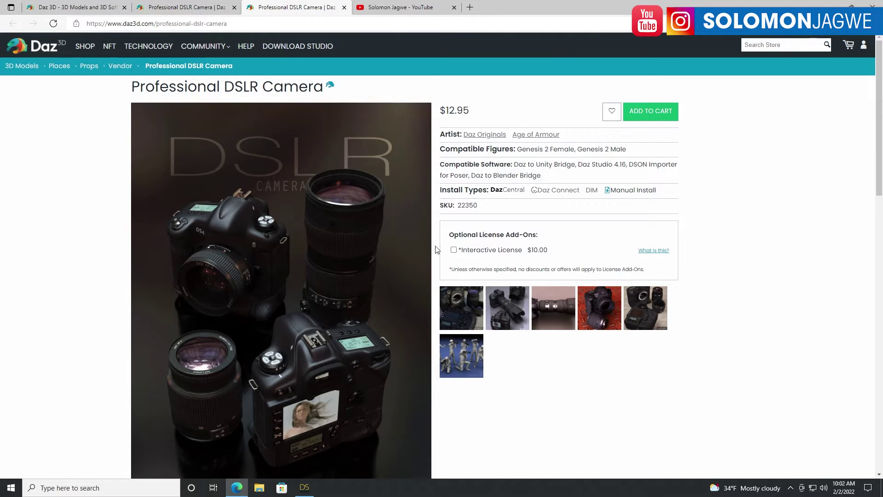
left_click(202, 9)
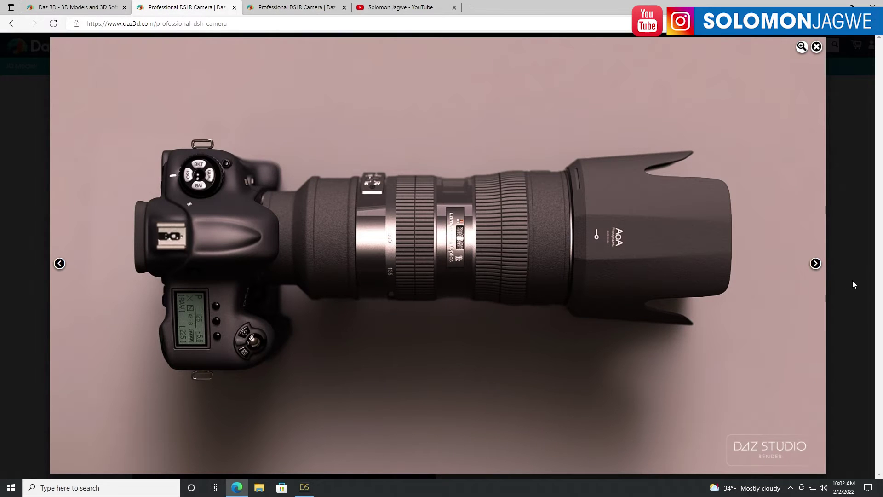
- Browse through the enlarged promotional renders of the Professional DSLR Camera product
left_click(816, 263)
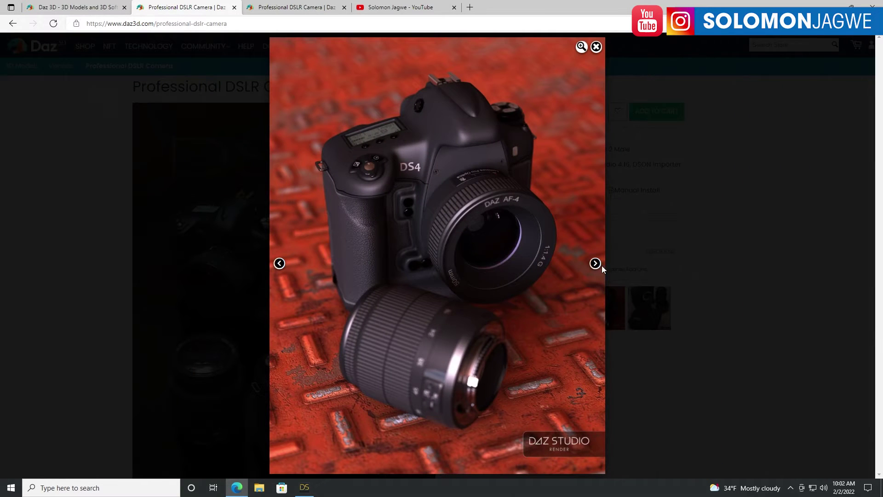
left_click(596, 264)
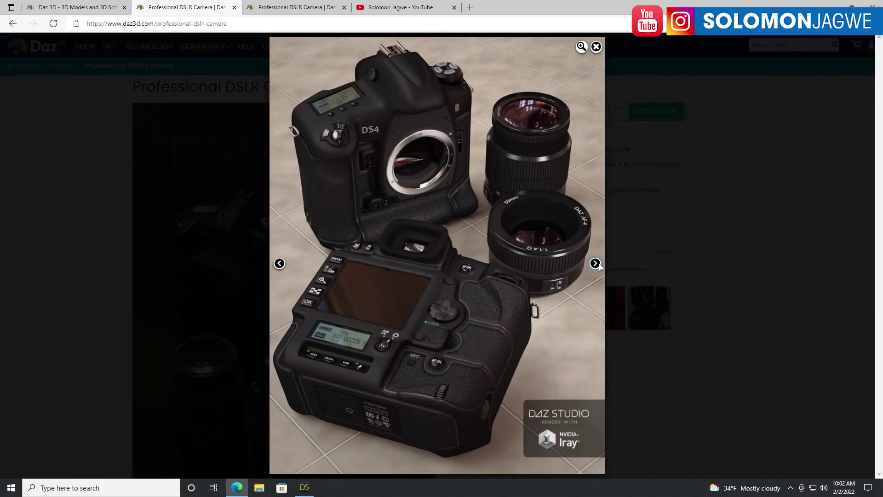
left_click(598, 264)
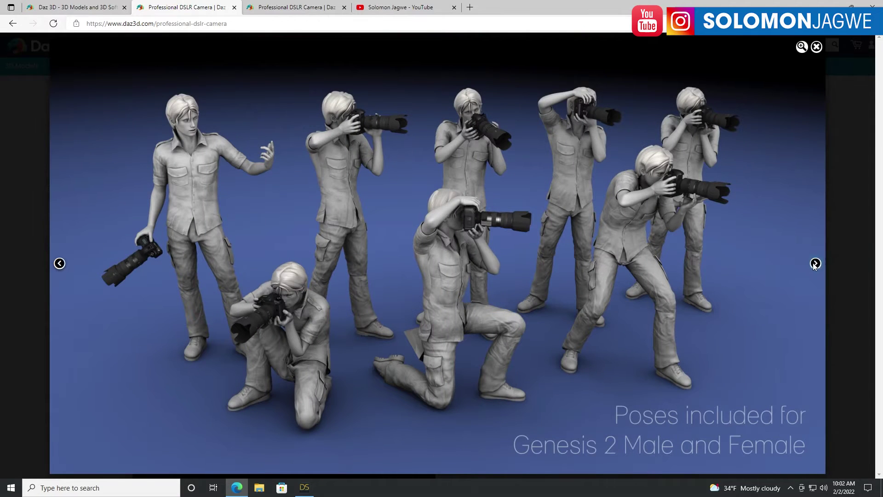
left_click(814, 263)
left_click(595, 264)
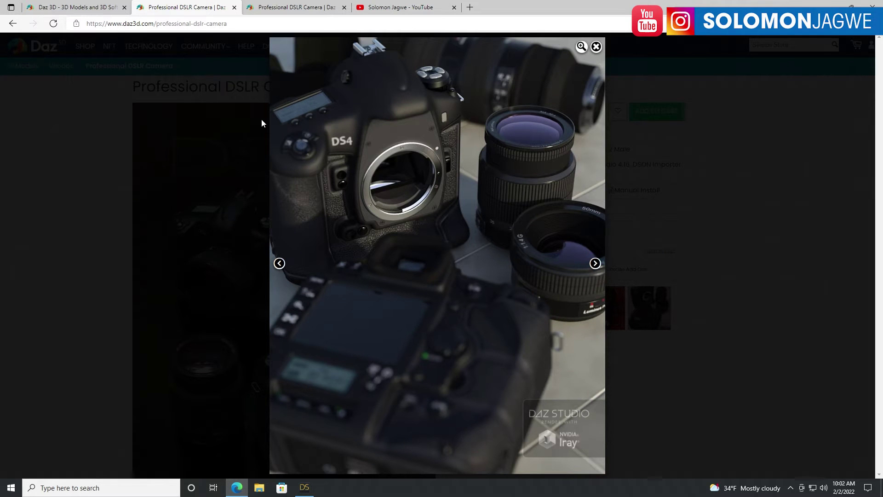
- View the artist's YouTube channel, revisit the Daz 3D home page and continue through the DSLR product renders to the top-down image
left_click(400, 11)
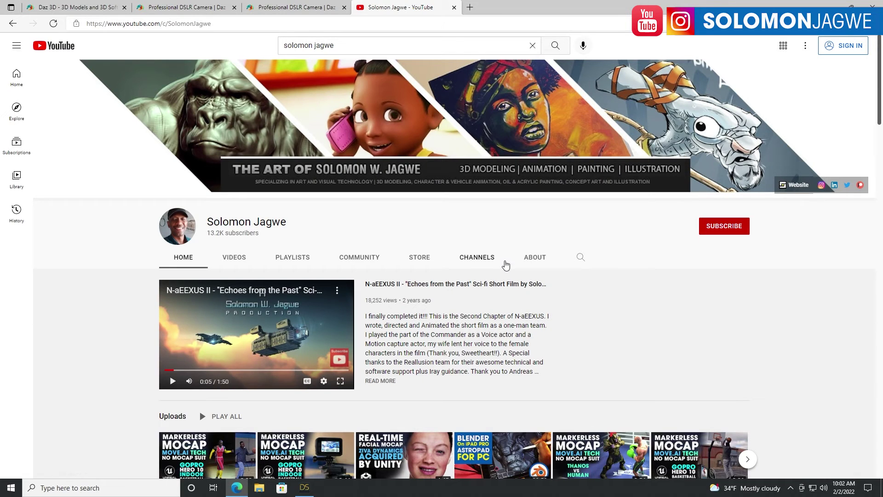
left_click(102, 10)
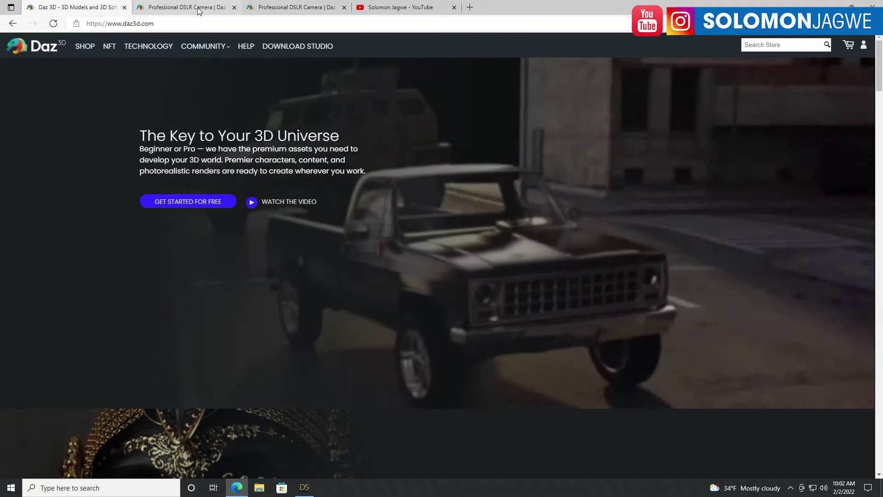
left_click(184, 7)
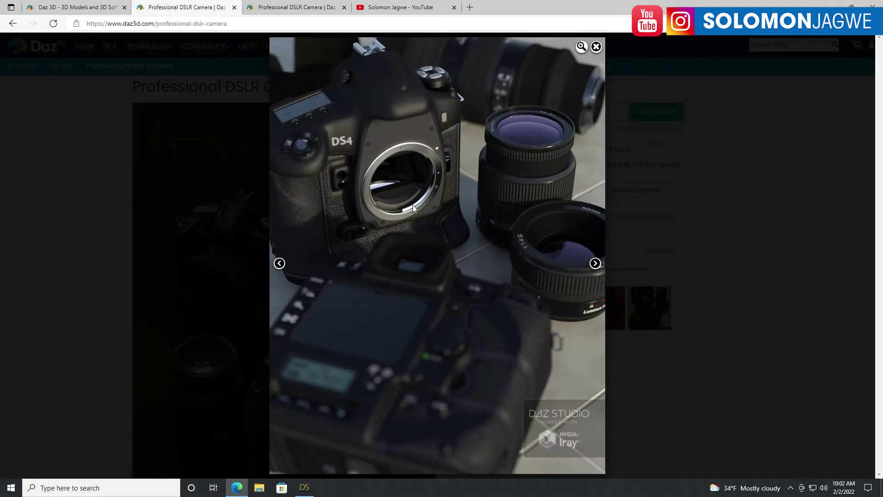
left_click(595, 263)
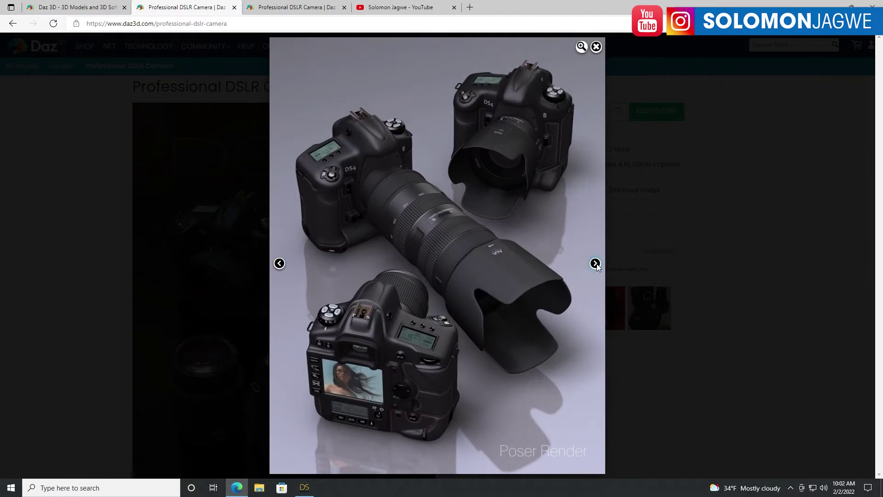
left_click(595, 263)
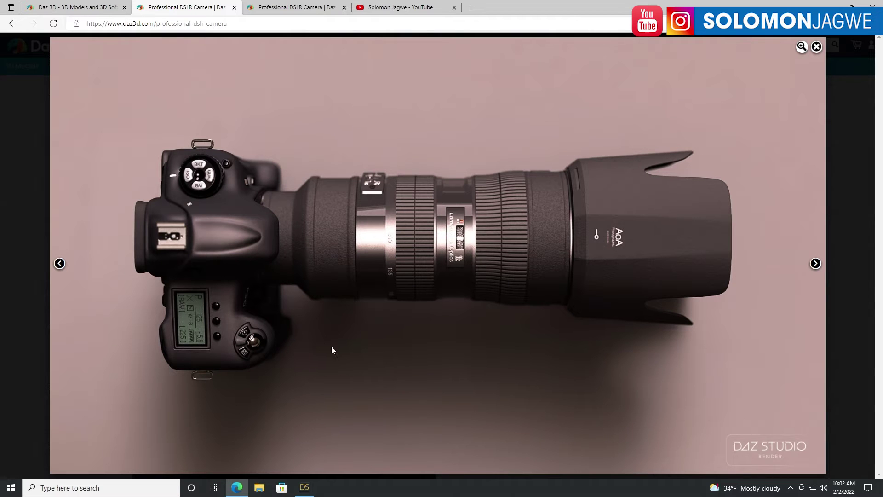
- Switch to DAZ Studio and review the NVIDIA Iray render settings, covering the hardware devices, the Iray presets and the filtering options
left_click(305, 488)
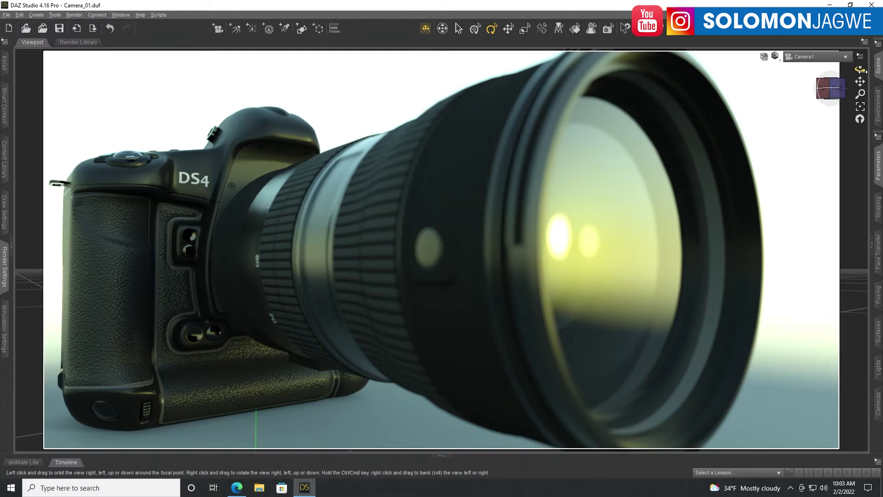
left_click_drag(861, 71, 851, 101)
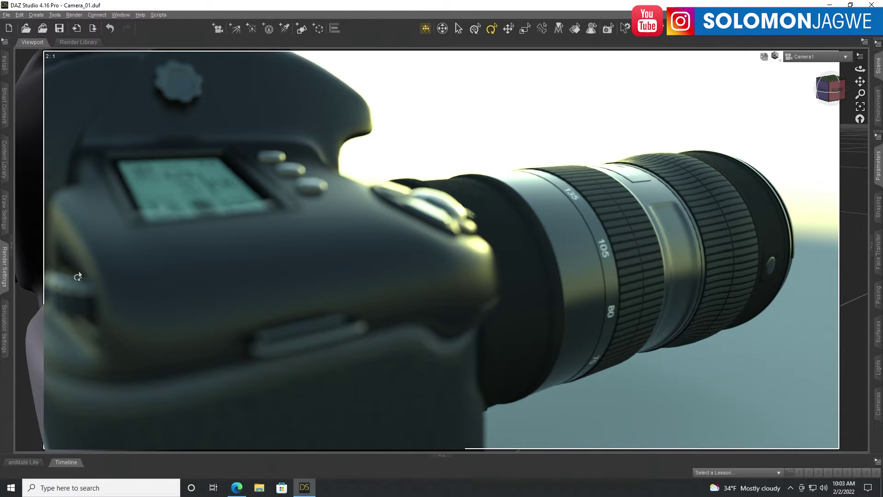
left_click(13, 250)
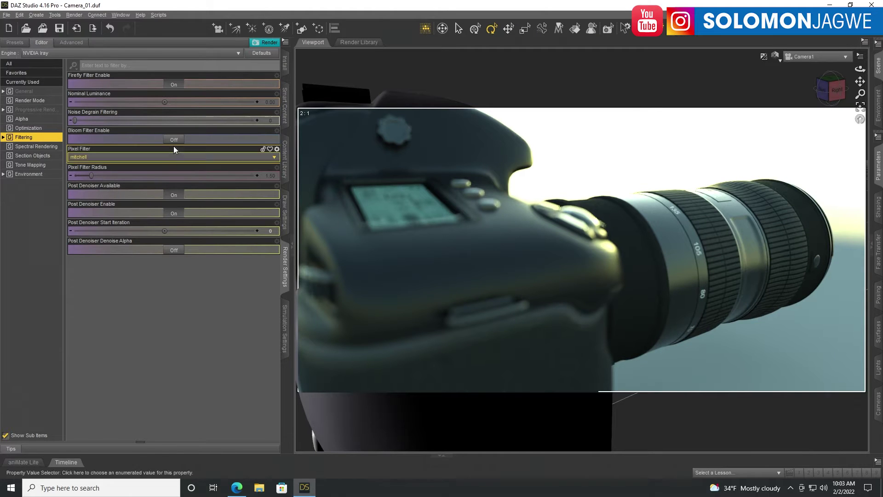
left_click(72, 43)
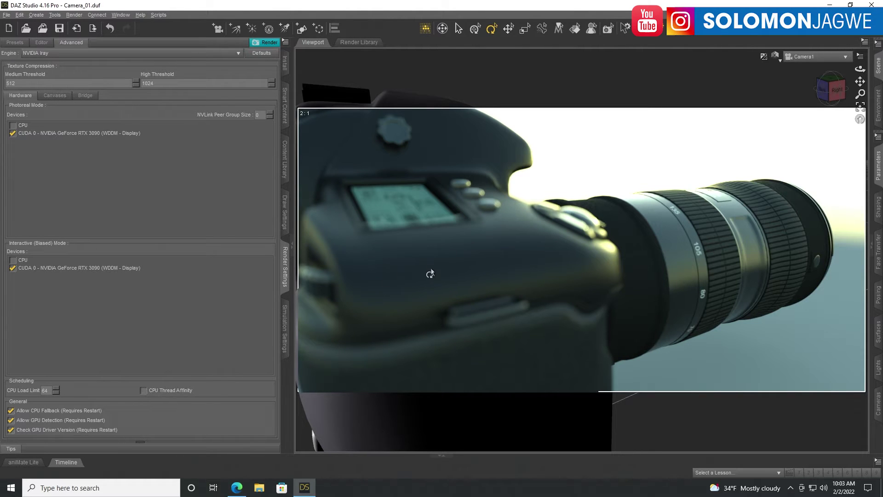
left_click(14, 43)
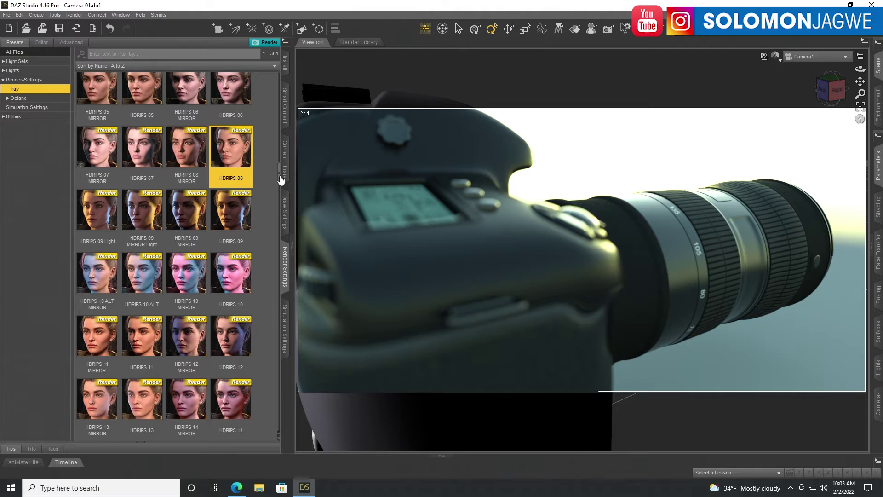
left_click_drag(280, 177, 279, 169)
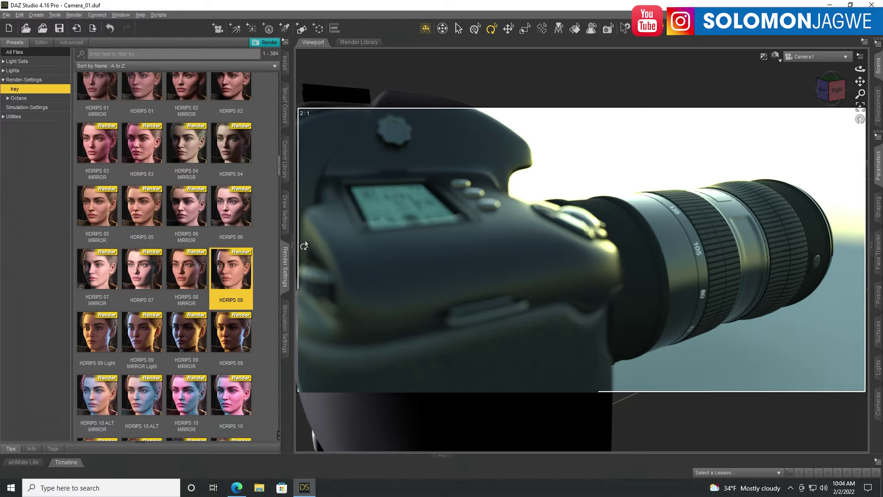
left_click(42, 42)
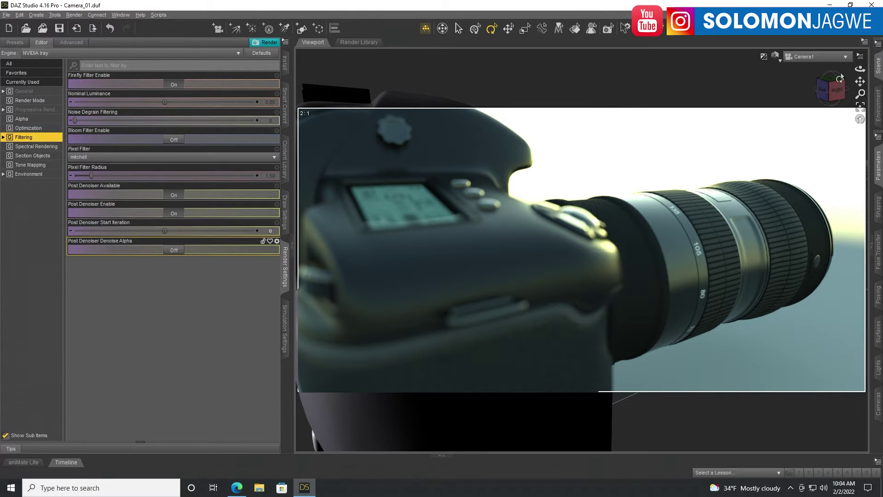
- Inspect the DSLR model through Camera1 from several angles, with a close-up of the AF/M and VR switches on the lens
mouse_move(860, 69)
left_mouse_down()
mouse_move(768, 63)
mouse_move(858, 68)
left_mouse_up()
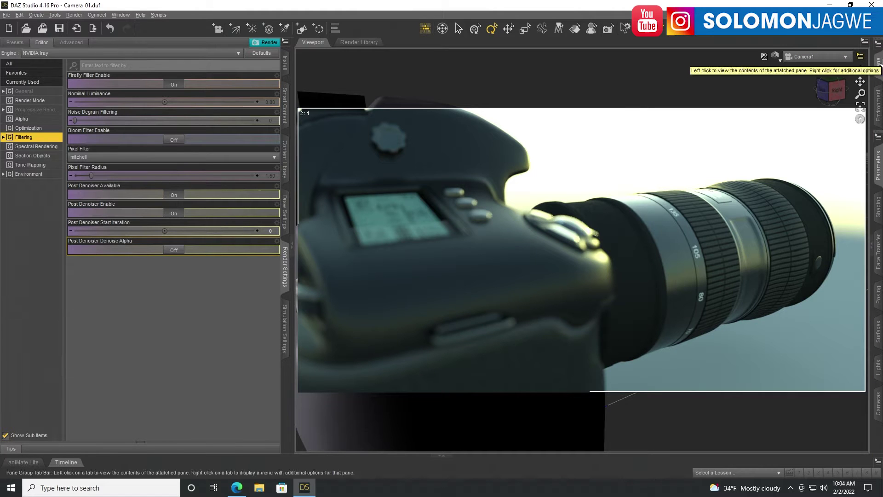
left_click_drag(860, 69, 704, 72)
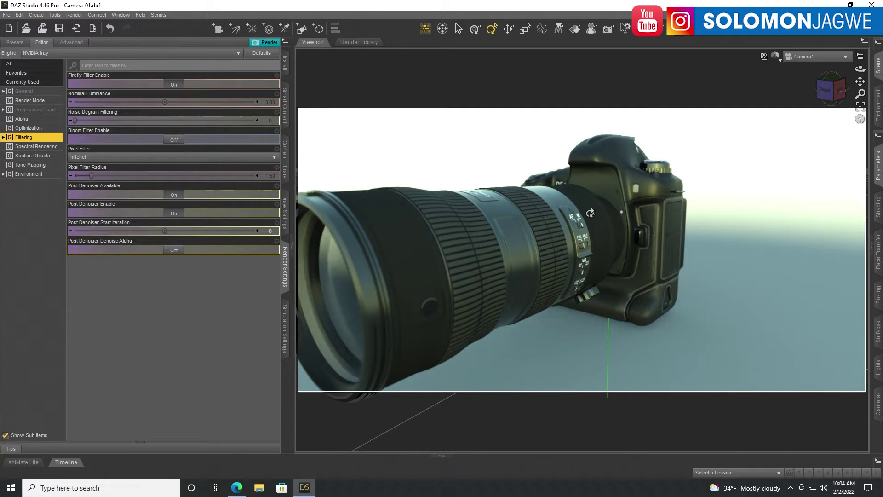
left_click_drag(860, 94, 787, 64)
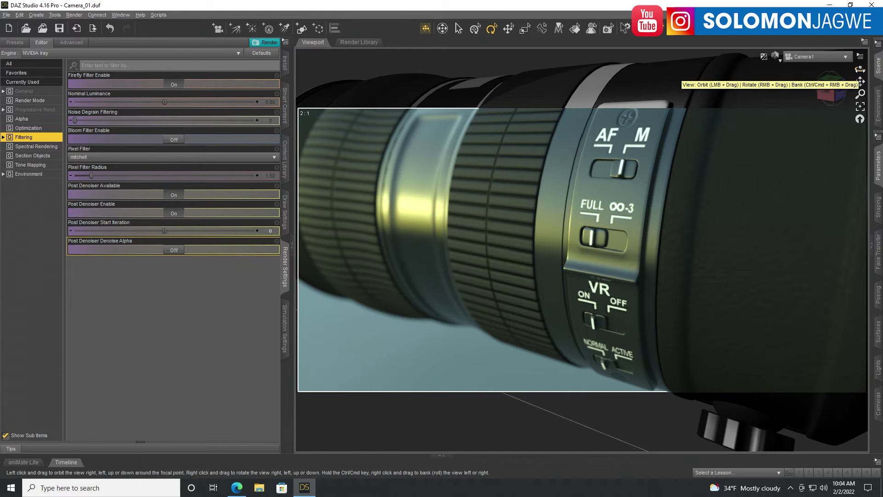
left_click_drag(860, 70, 835, 62)
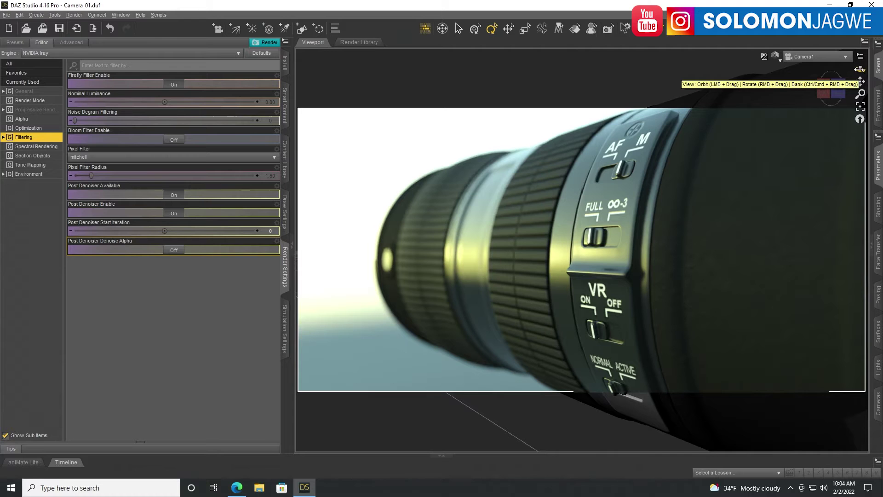
left_click_drag(861, 69, 880, 69)
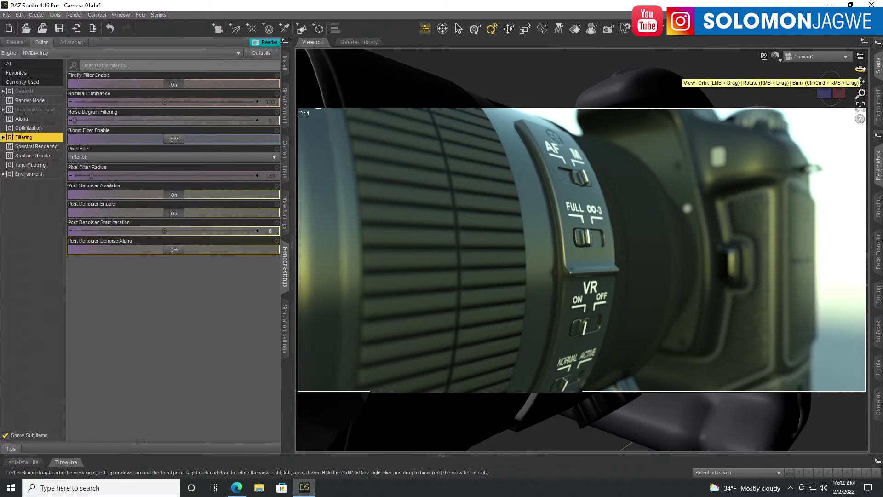
left_click_drag(860, 69, 827, 67)
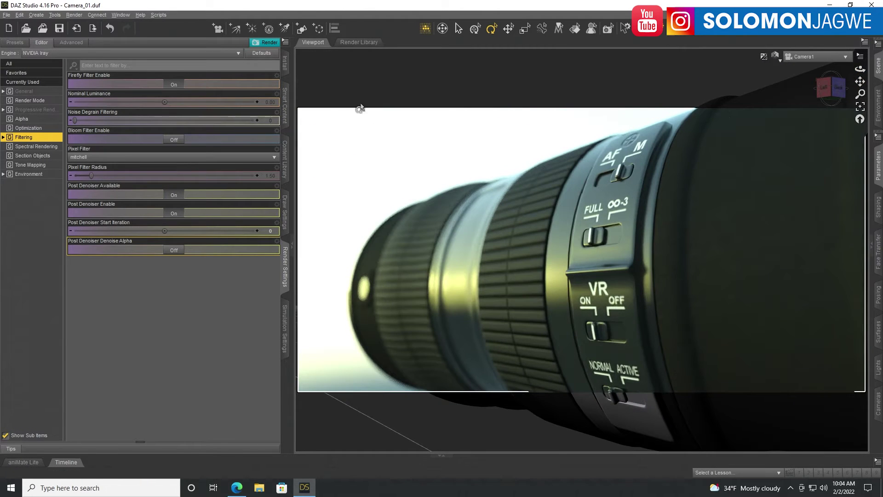
- Hide the render settings to enlarge the viewport and examine the lens switches from the camera body side and from above
left_click(293, 246)
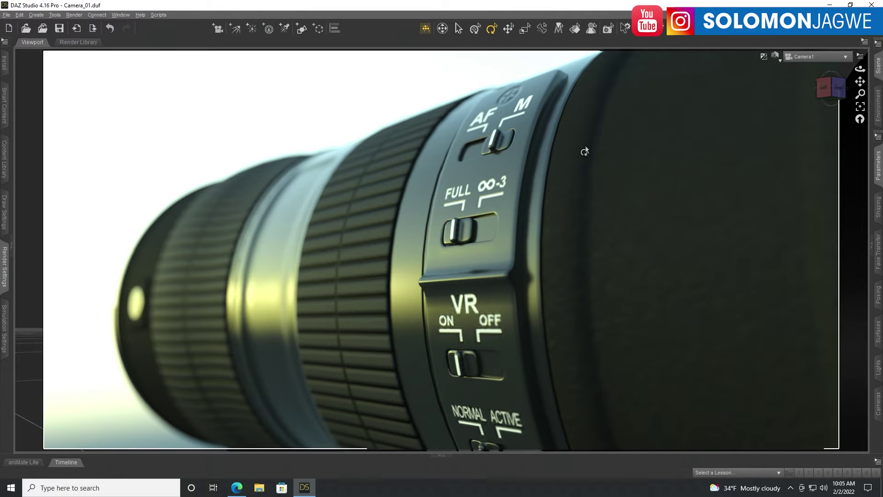
left_click_drag(861, 69, 881, 71)
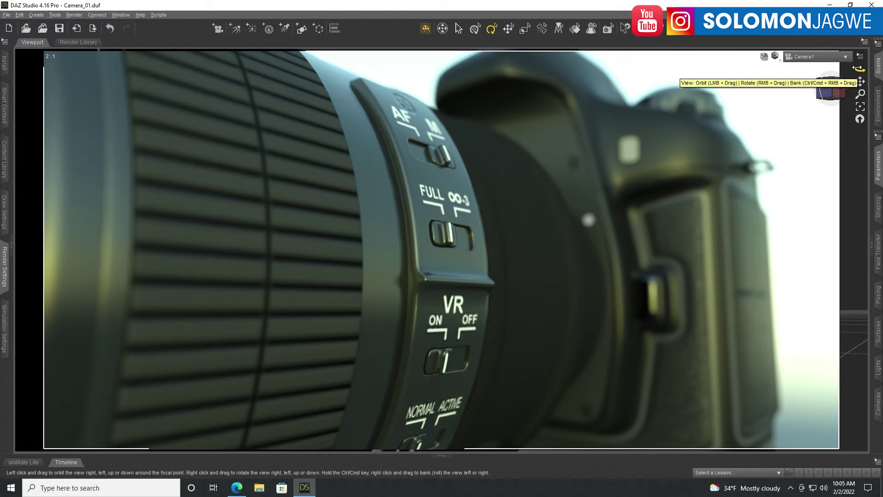
left_click_drag(857, 68, 847, 92)
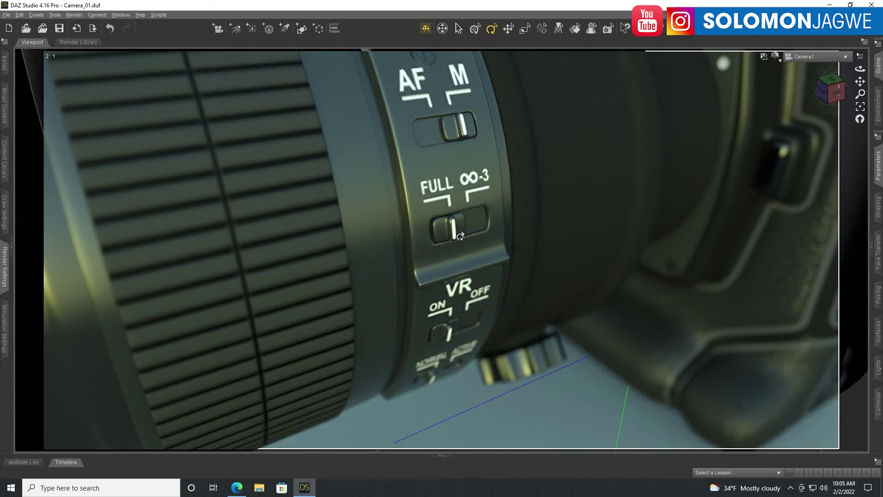
mouse_move(860, 68)
left_mouse_down()
mouse_move(873, 71)
mouse_move(850, 67)
mouse_move(860, 70)
left_mouse_up()
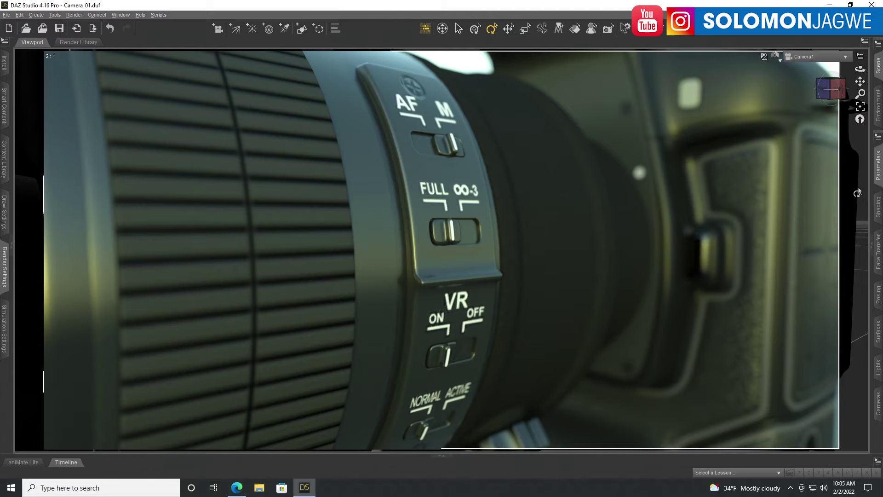
- Reveal the scene hierarchy, select Camera1, and set the viewport to Perspective View framed on the selection
left_click(871, 245)
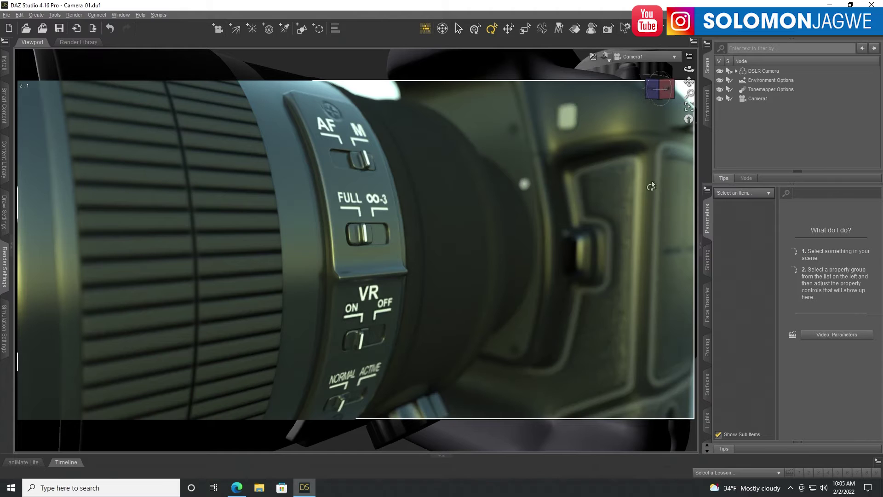
left_click(757, 97)
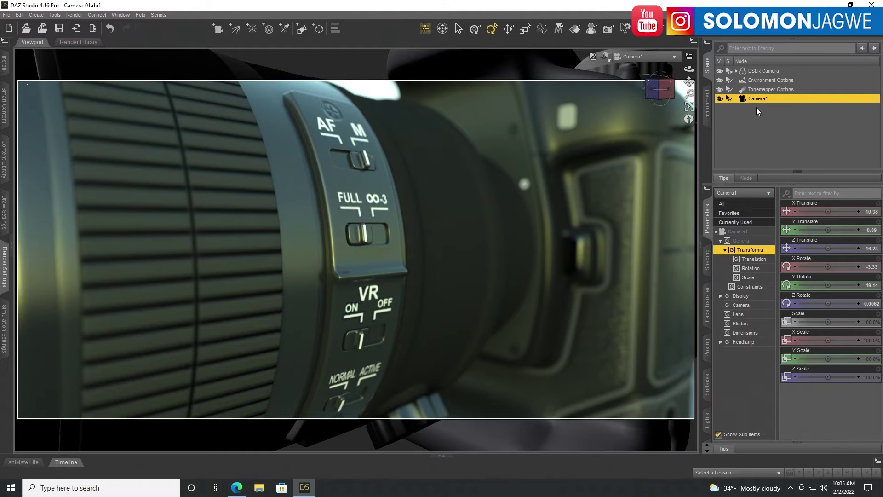
left_click(666, 57)
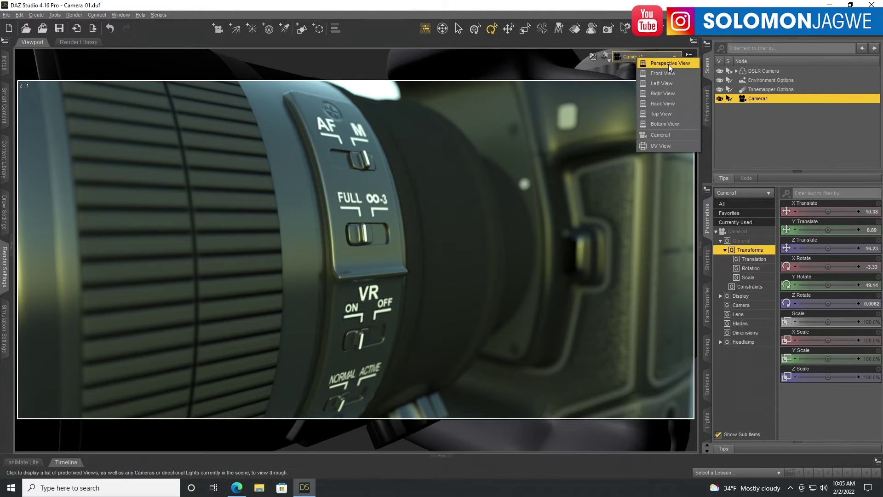
left_click(669, 63)
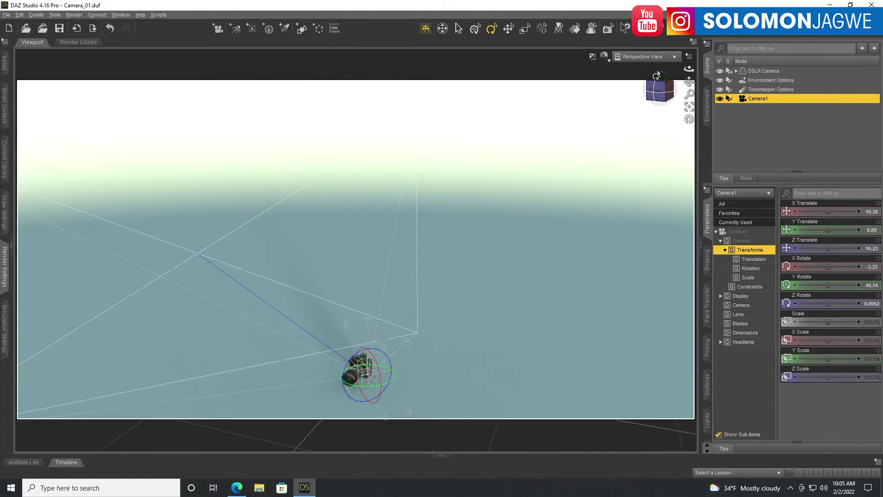
left_click(689, 108)
mouse_move(689, 69)
left_mouse_down()
mouse_move(676, 70)
mouse_move(691, 94)
mouse_move(690, 65)
mouse_move(689, 79)
left_mouse_up()
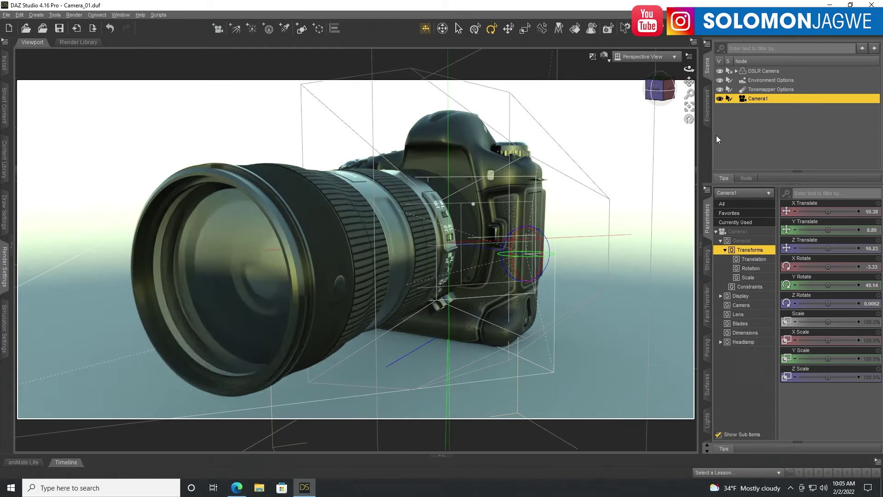
- Switch the viewport to Camera1 and set its focal distance to 4.63 in the camera parameters
left_click(653, 58)
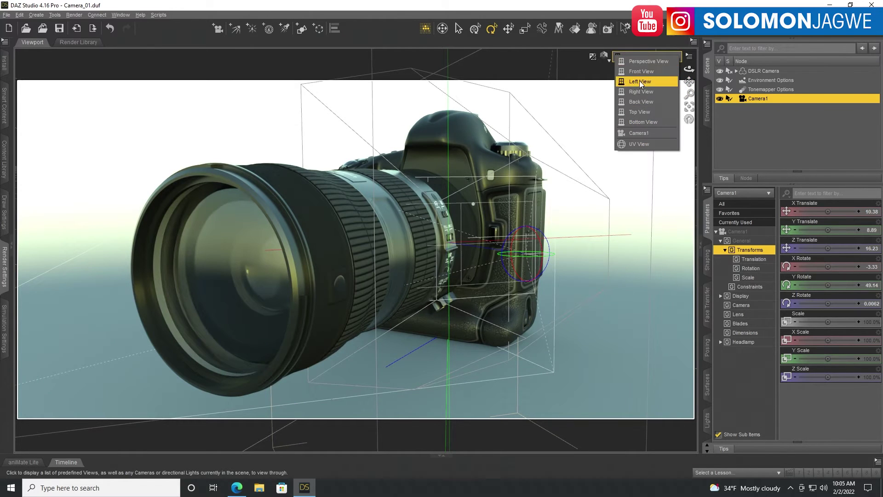
left_click(640, 133)
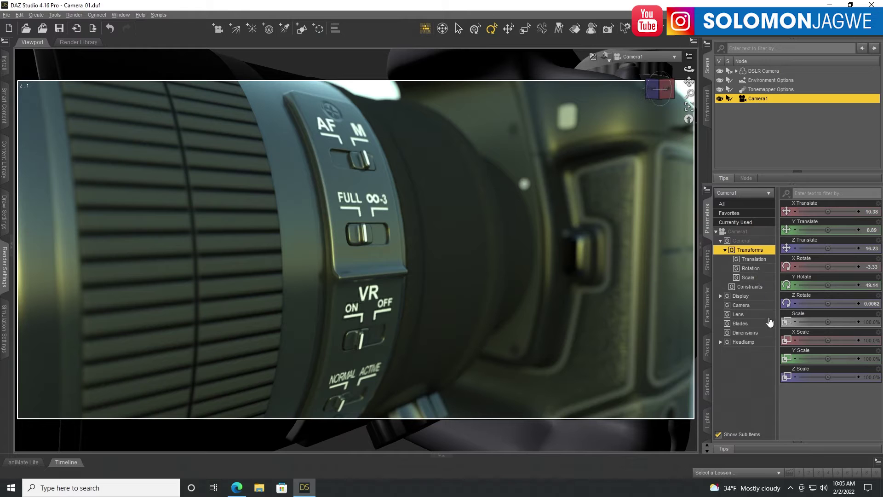
left_click(741, 305)
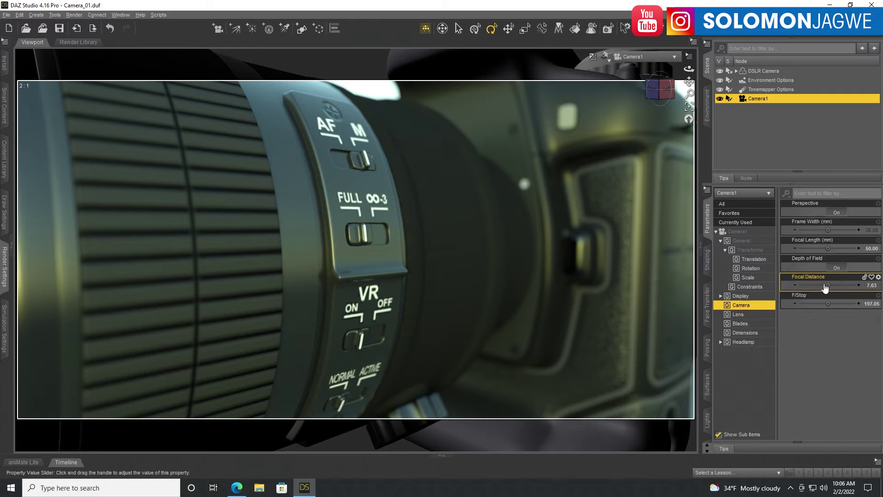
mouse_move(829, 286)
mouse_move(830, 285)
left_mouse_down()
mouse_move(821, 286)
mouse_move(830, 285)
left_mouse_up()
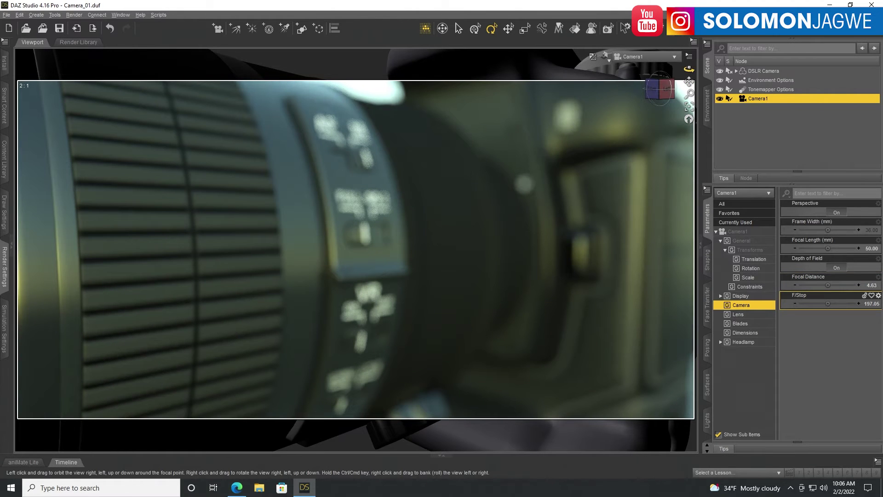
- Set Camera1's focal distance to 8.50 for the lens switches and to 3.25 for a close-up of the dial on the camera body
left_click_drag(689, 69, 727, 71)
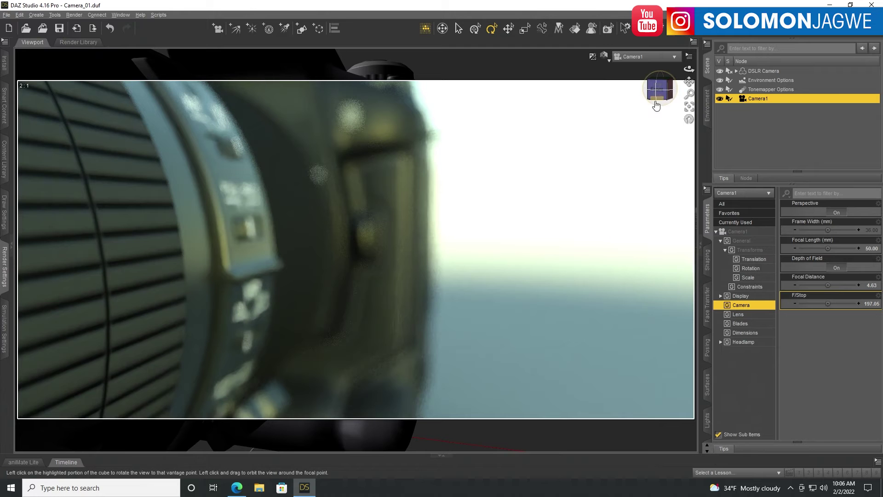
left_click_drag(828, 285, 833, 285)
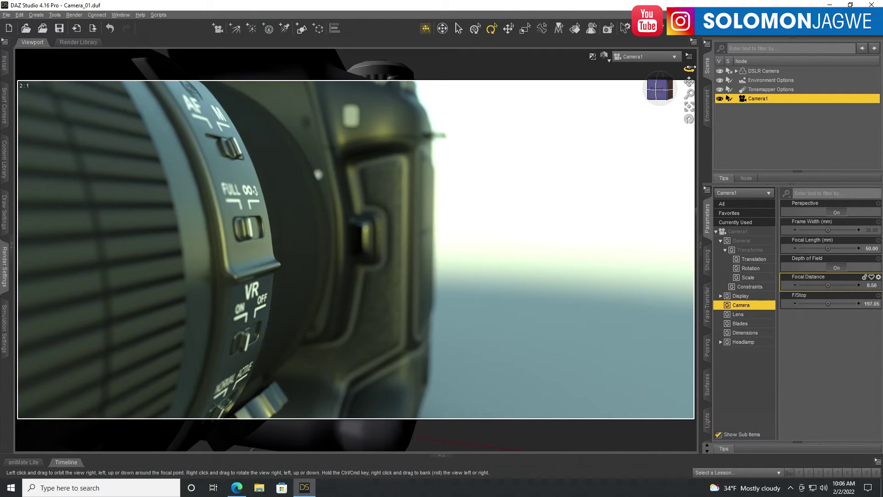
left_click_drag(690, 68, 582, 69)
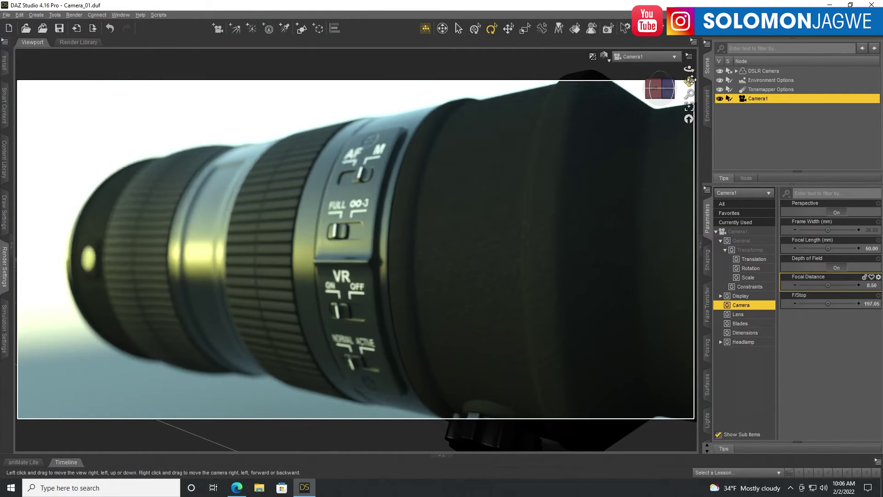
left_click_drag(691, 80, 689, 97)
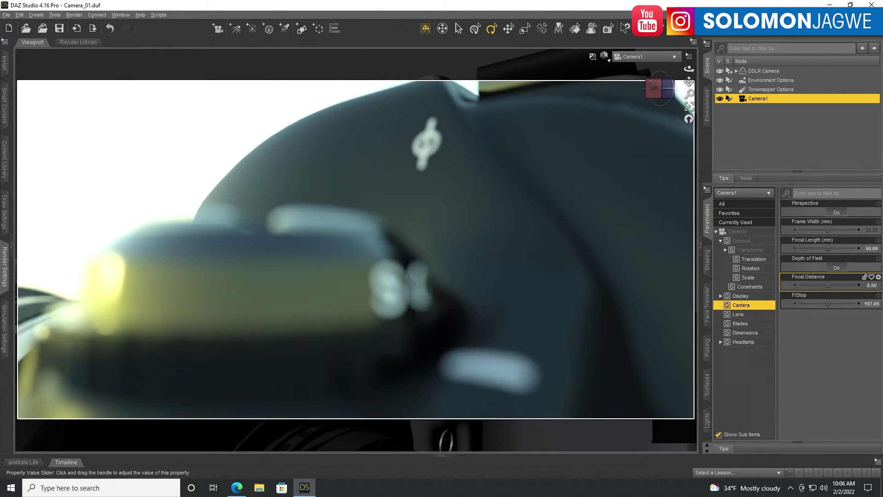
mouse_move(827, 285)
left_mouse_down()
mouse_move(820, 285)
mouse_move(830, 285)
left_mouse_up()
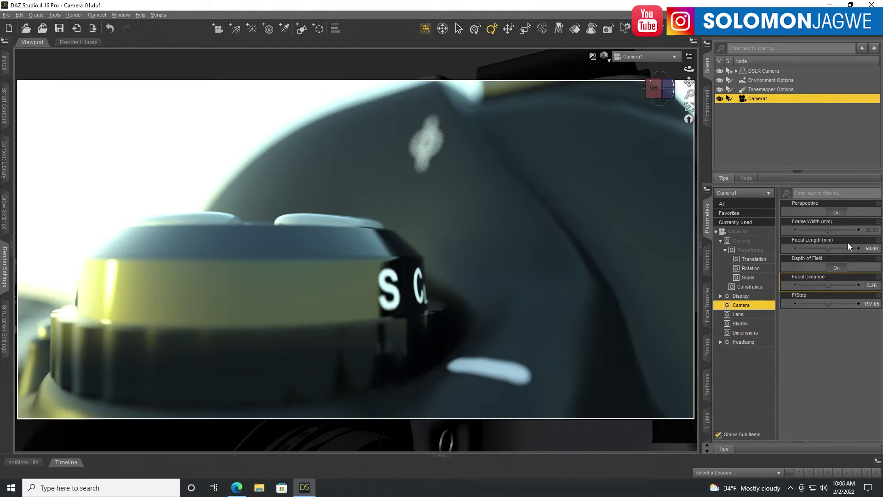
- Hide the scene and parameter panes to enlarge the viewport and inspect the dial's buttons and S/CL lettering from several angles
left_click_drag(689, 69, 678, 106)
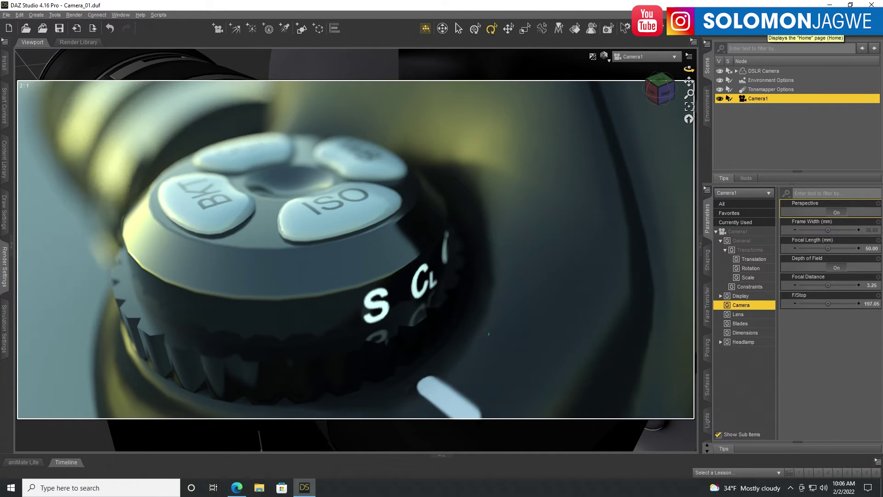
left_click(699, 245)
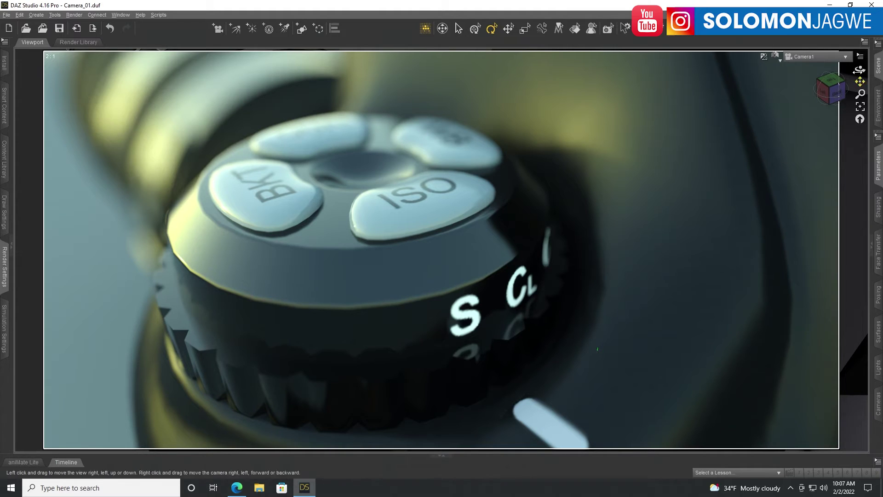
left_click_drag(860, 69, 809, 83)
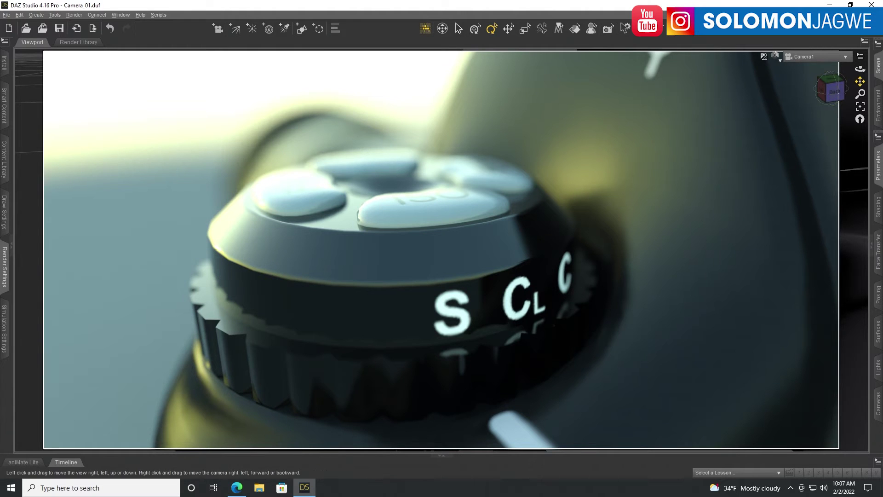
left_click_drag(860, 81, 879, 28)
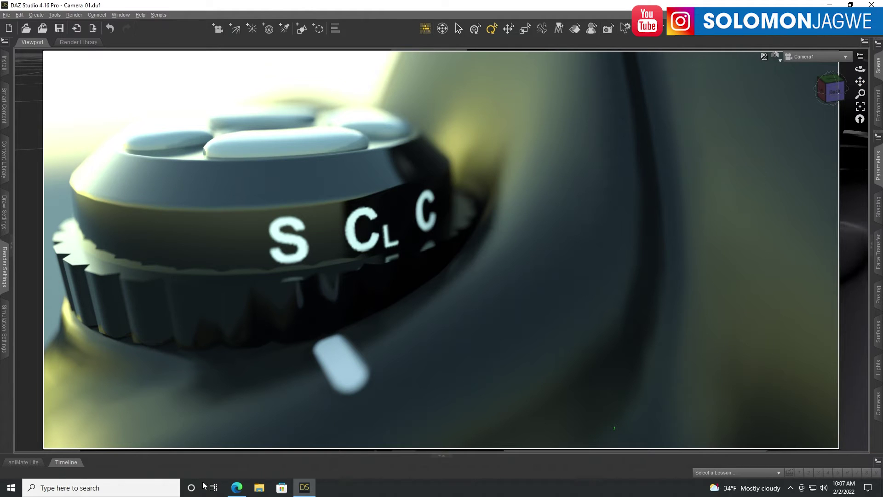
- Switch to the browser and browse the Professional DSLR Camera promo images for comparison with the viewport
left_click(237, 487)
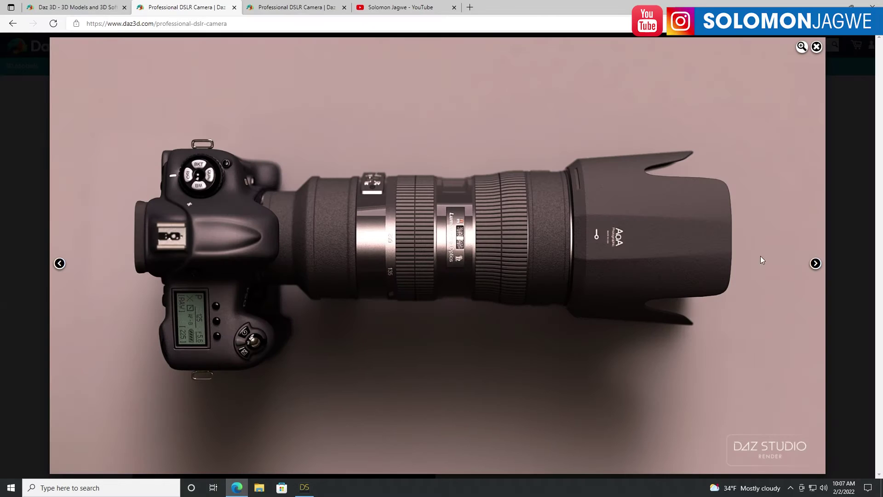
left_click(816, 264)
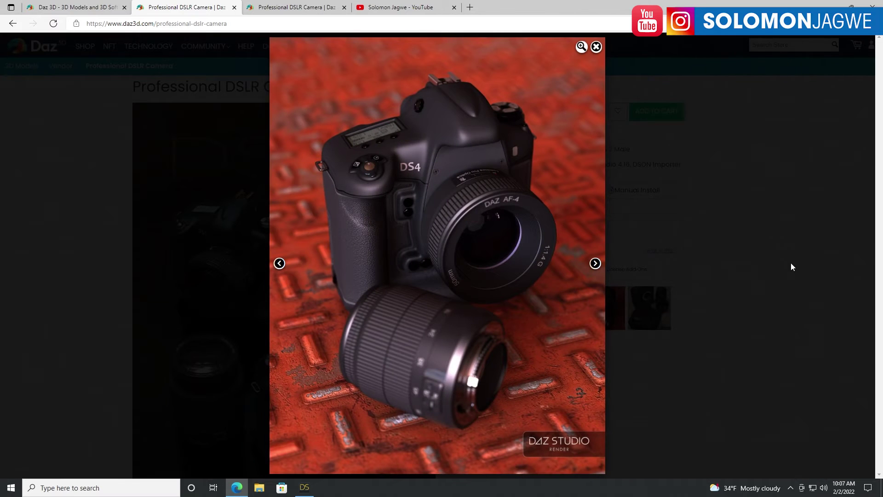
left_click(280, 263)
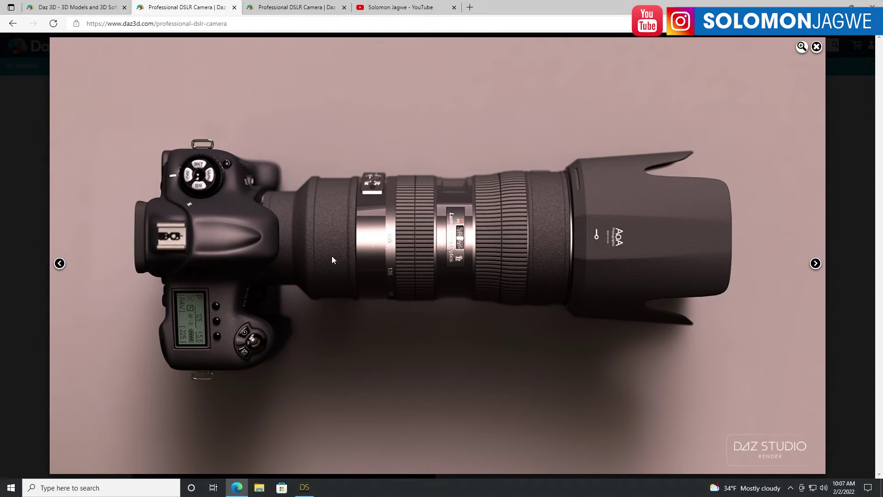
left_click(819, 263)
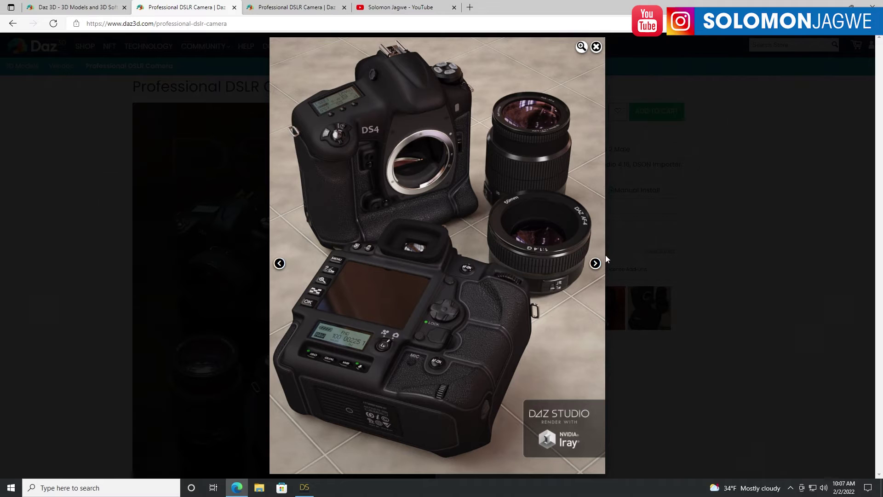
left_click(596, 263)
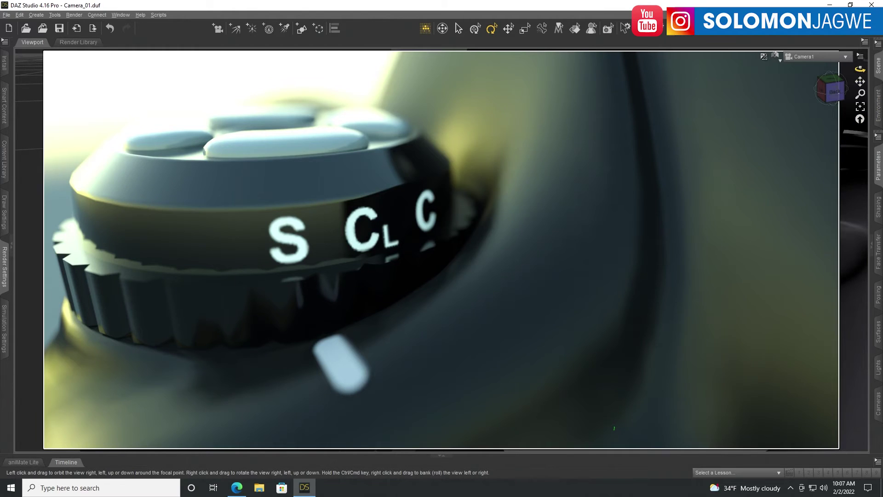
- Switch back to DAZ Studio and examine the top display, viewfinder, rear screen and leather grip through Camera1
mouse_move(860, 69)
left_mouse_down()
mouse_move(859, 79)
mouse_move(852, 73)
mouse_move(857, 95)
mouse_move(845, 94)
mouse_move(854, 65)
left_mouse_up()
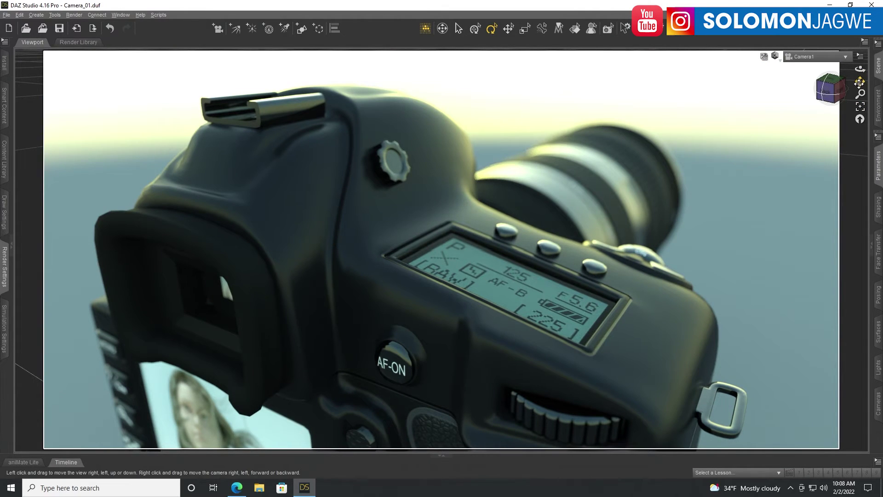
left_click_drag(860, 82, 860, 81)
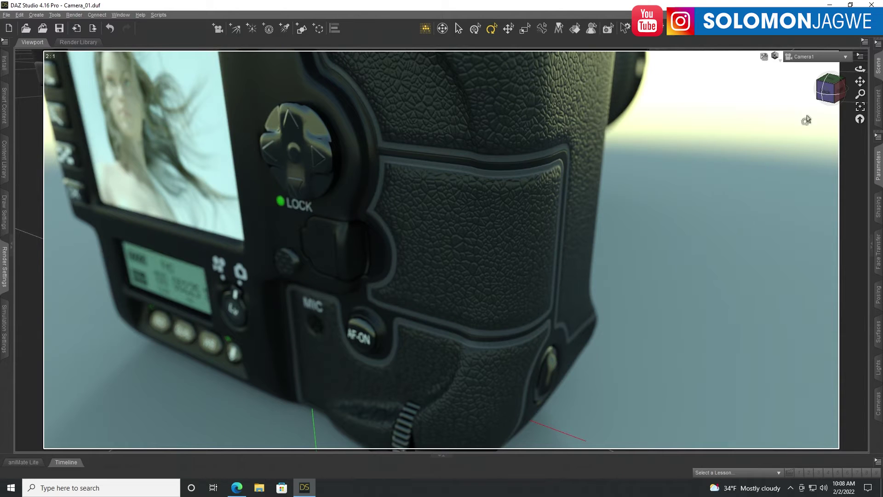
- Switch to the browser, view the Genesis 2 poses image, and enlarge and close the cover image on the other product page
left_click(237, 489)
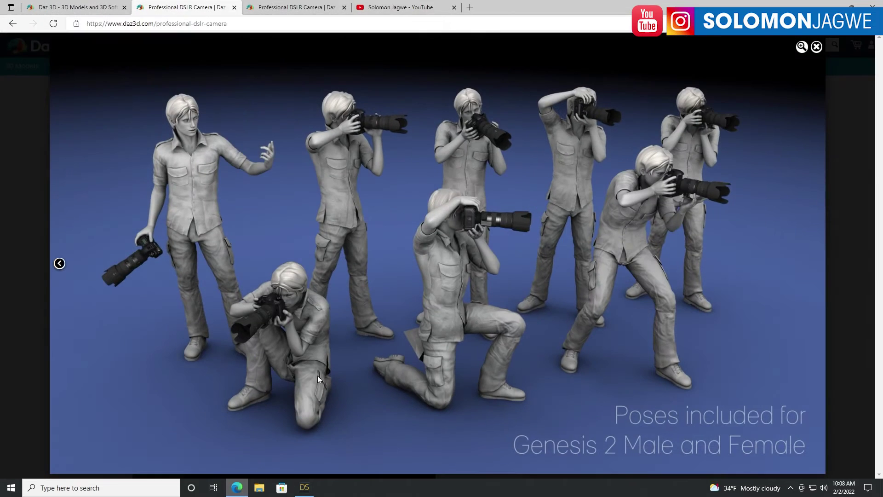
left_click(285, 12)
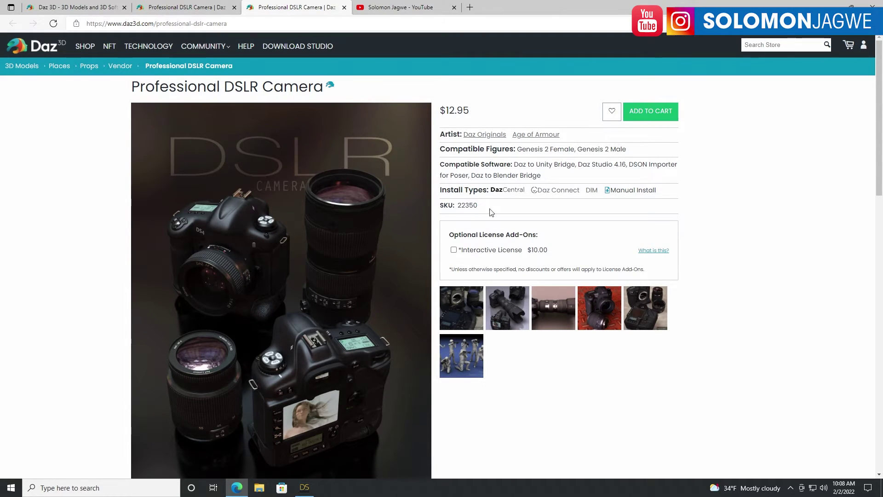
left_click(291, 265)
left_click(581, 46)
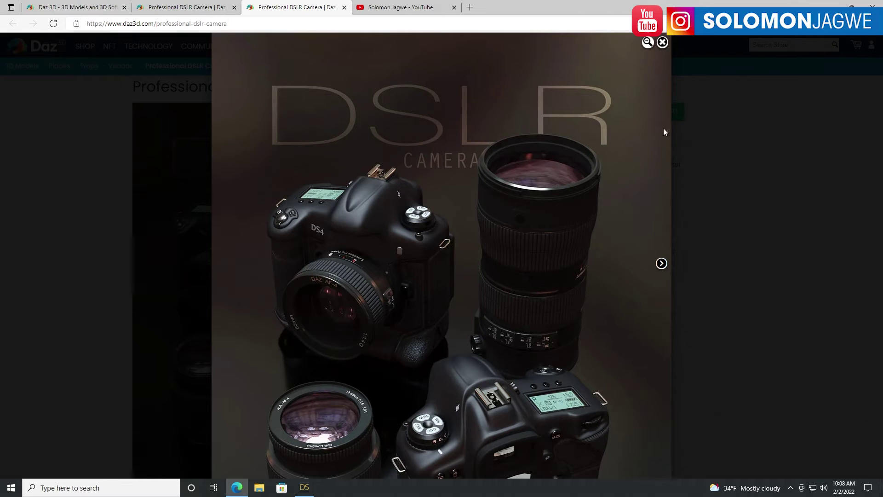
left_click(663, 43)
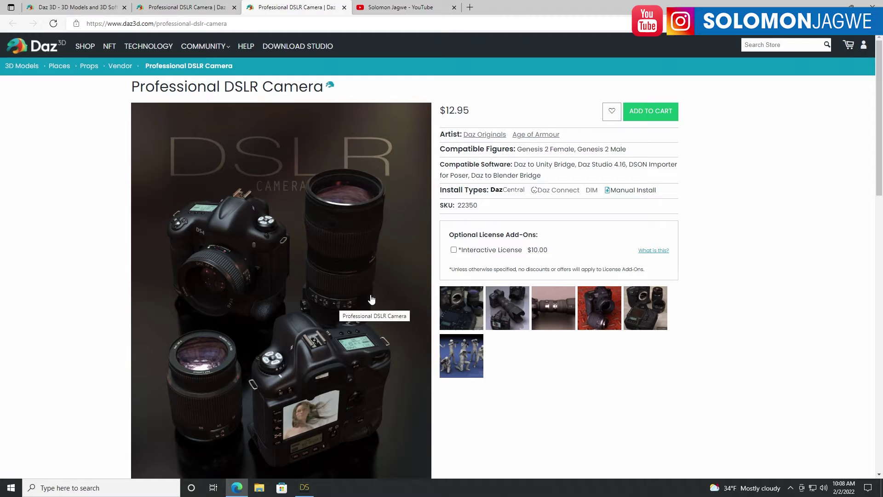
- Return to DAZ Studio and inspect the grip's leather texture, the rear controls and the lens side of the DSLR model
left_click(308, 491)
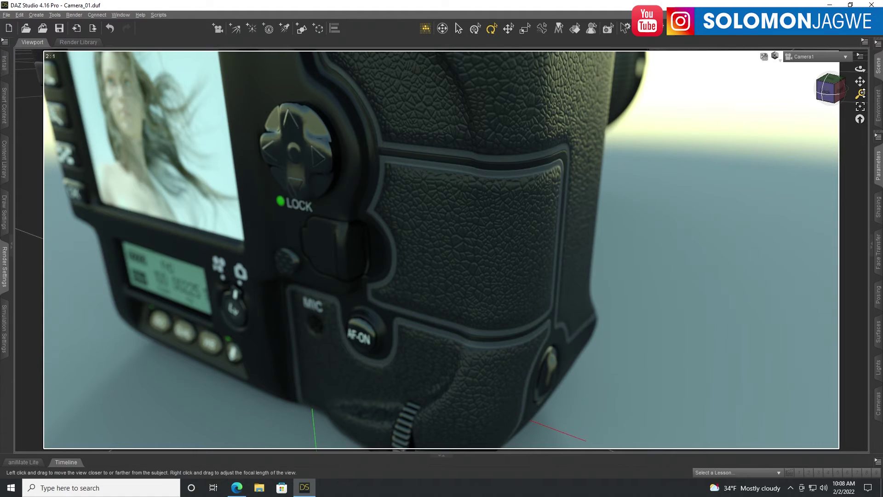
mouse_move(861, 94)
left_mouse_down()
mouse_move(861, 107)
mouse_move(862, 80)
mouse_move(861, 105)
left_mouse_up()
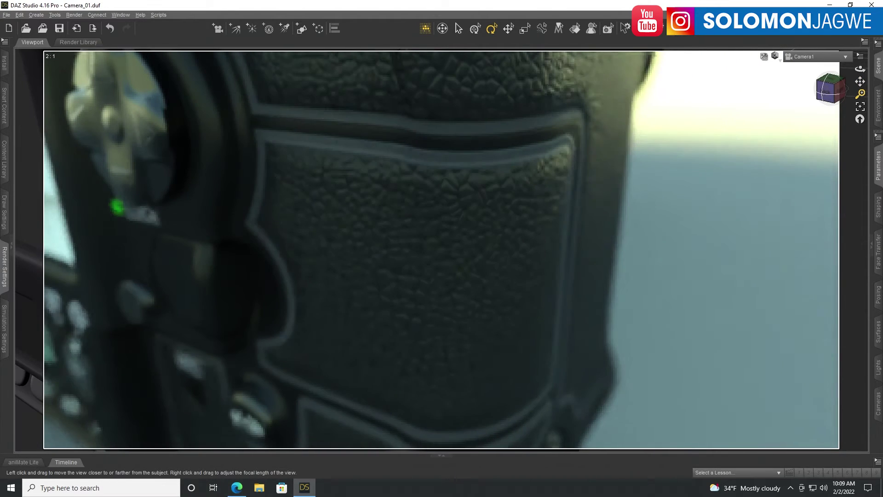
left_click_drag(860, 69, 849, 66)
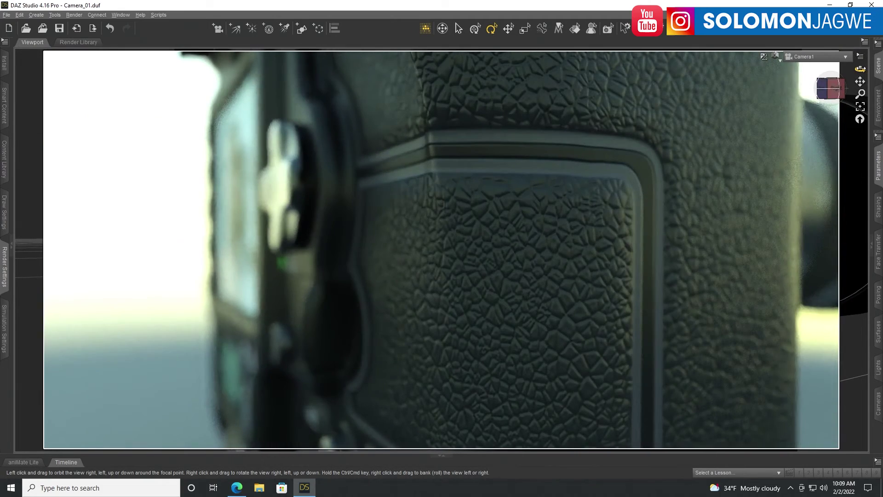
left_click_drag(861, 69, 859, 112)
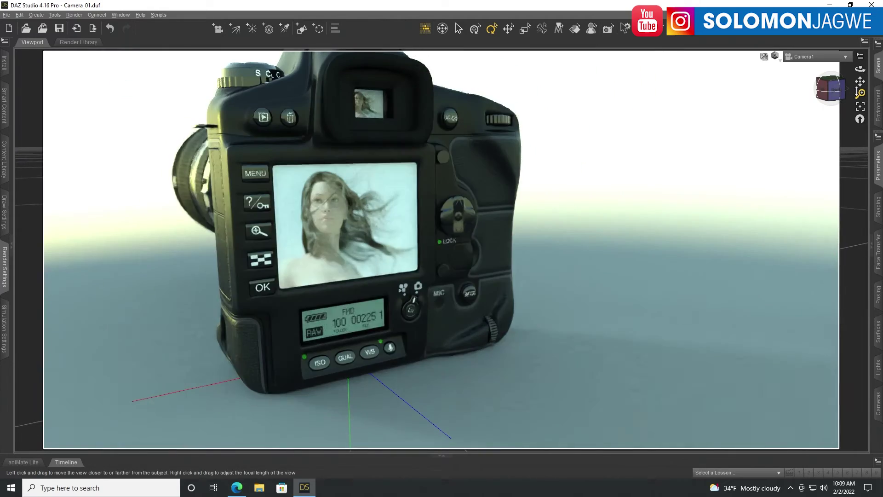
mouse_move(859, 82)
left_mouse_down()
mouse_move(869, 90)
mouse_move(860, 68)
mouse_move(872, 82)
left_mouse_up()
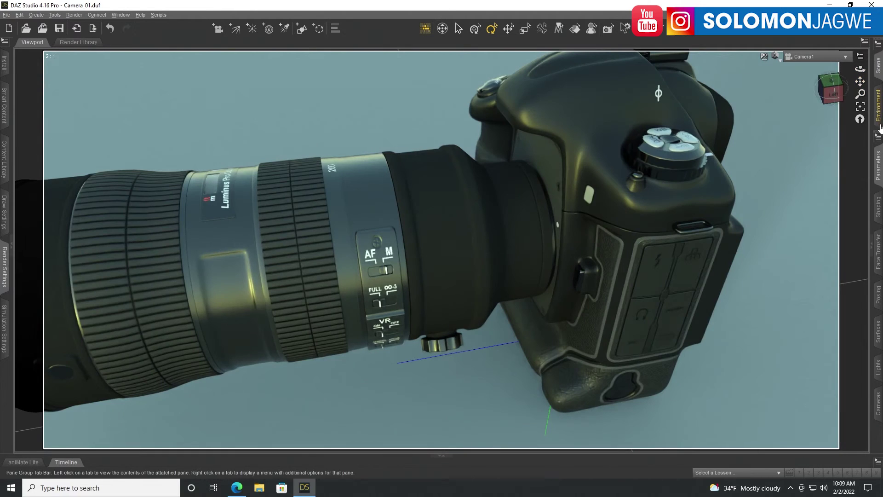
- Reveal the scene hierarchy, hide Lens 200mm under the DSLR Camera, and show Lens 50mm on the camera body
left_click(871, 244)
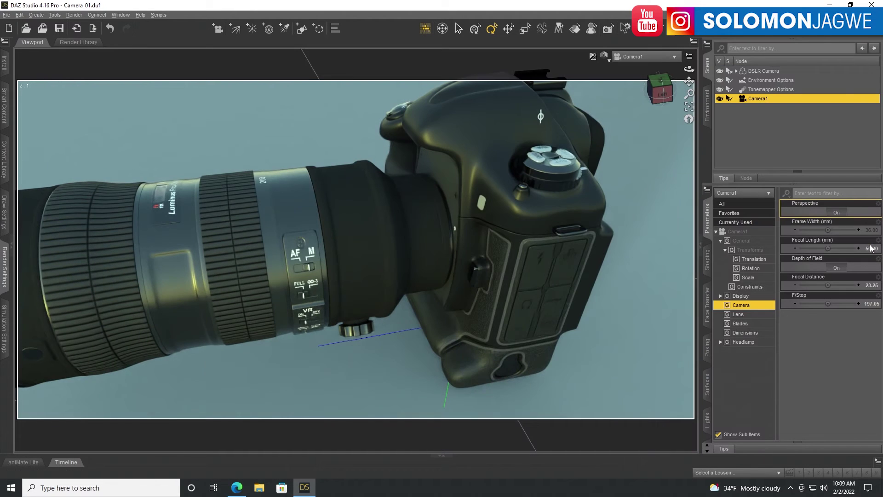
left_click(736, 72)
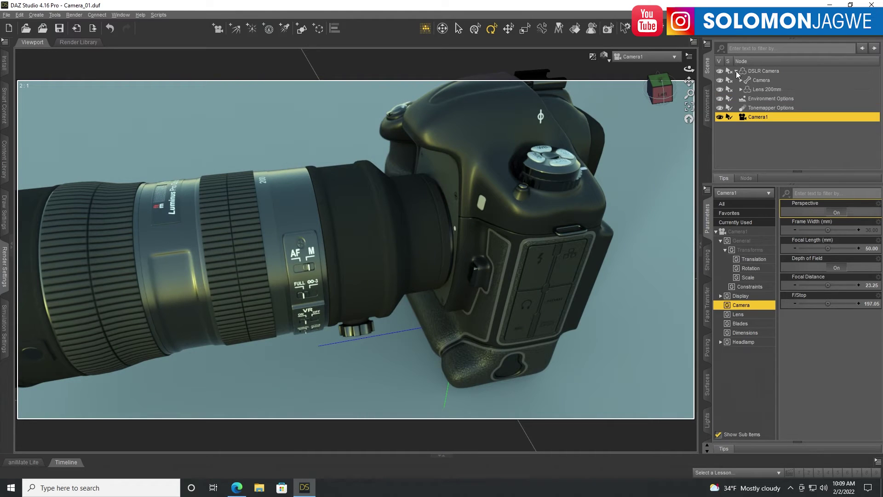
left_click(721, 90)
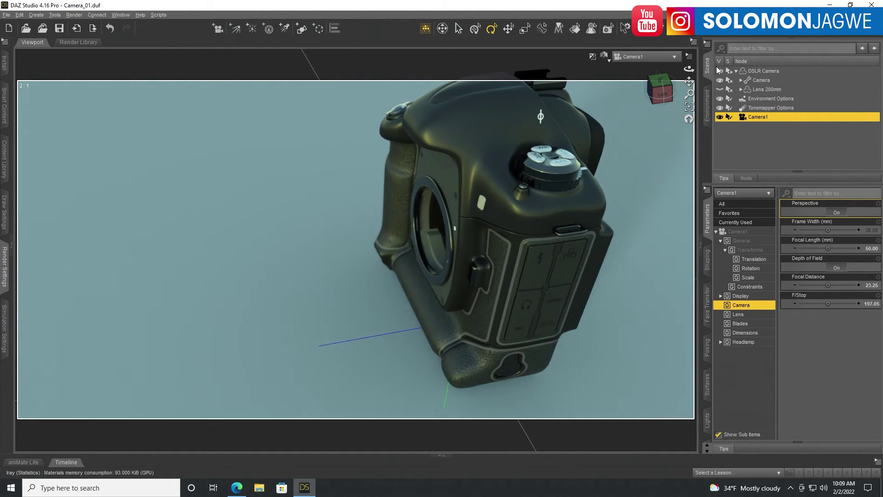
left_click_drag(689, 69, 755, 46)
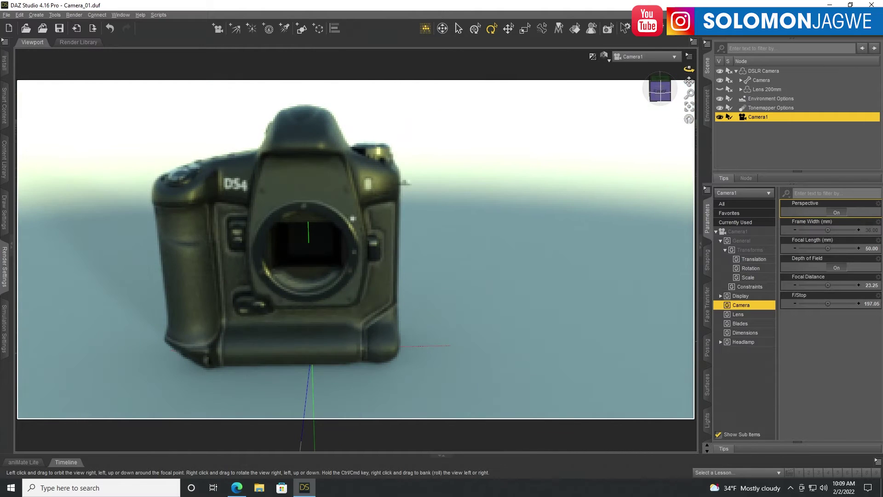
left_click(741, 80)
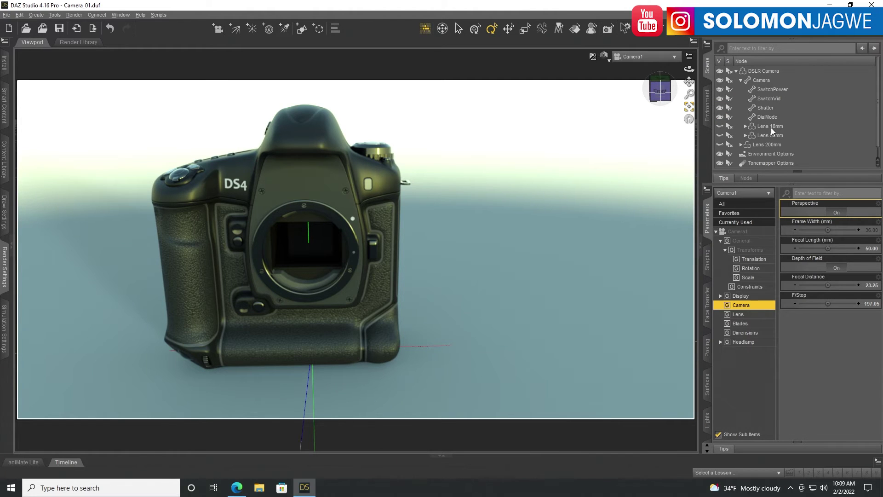
left_click(720, 135)
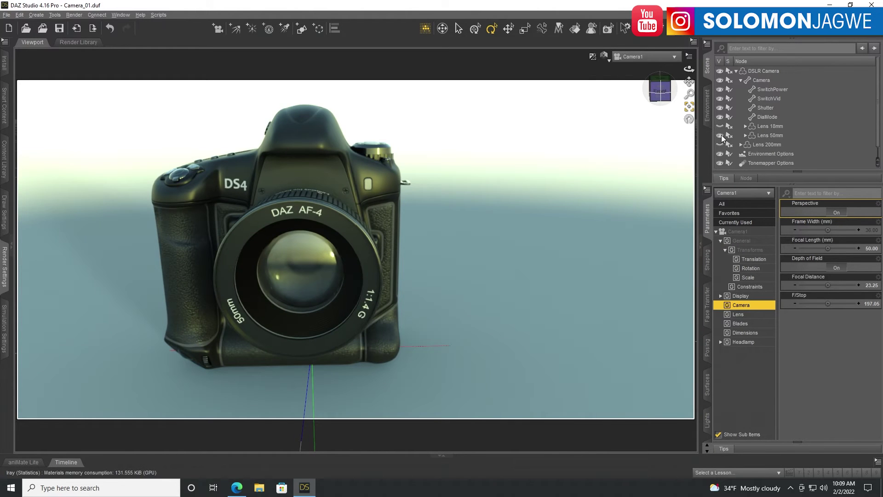
- Collapse the DSLR Camera hierarchy, select Camera1 and set its focal length to 100 mm
mouse_move(689, 94)
left_mouse_down()
mouse_move(688, 71)
mouse_move(665, 79)
mouse_move(688, 82)
left_mouse_up()
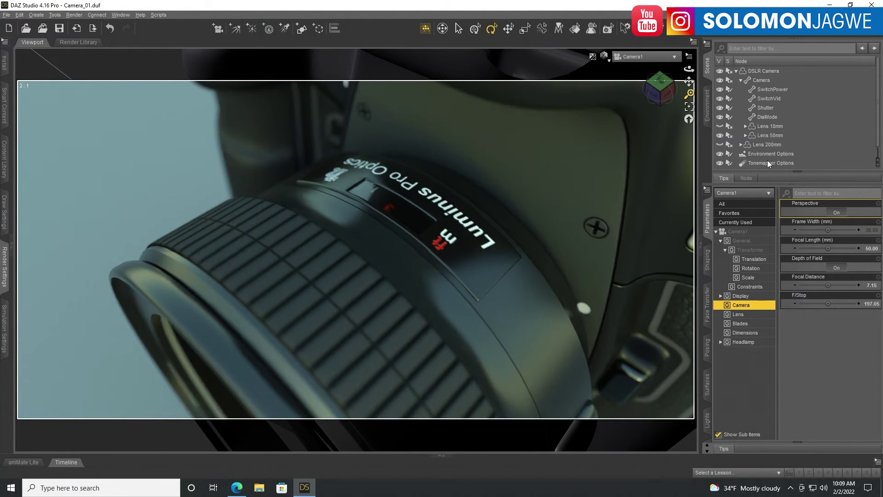
left_click(737, 71)
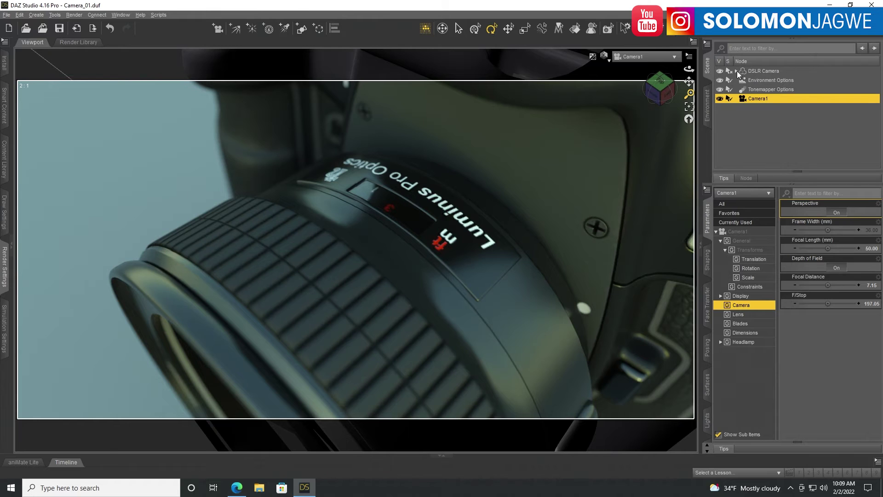
left_click(751, 99)
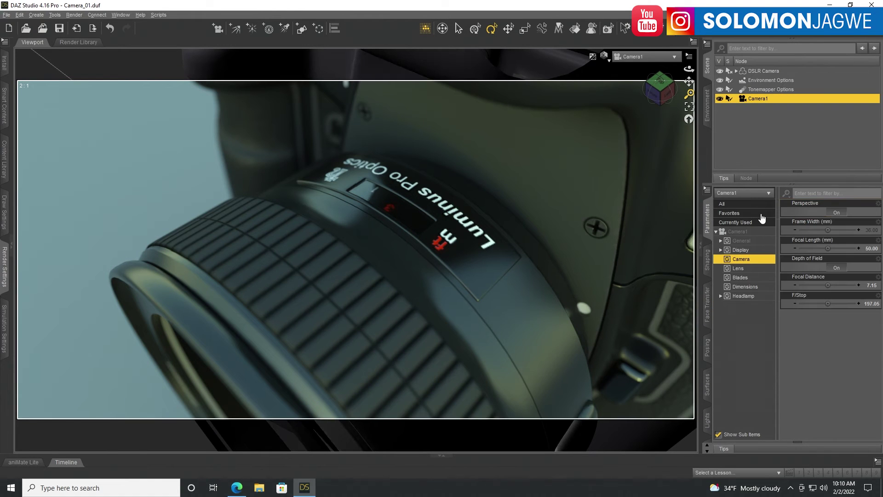
left_click(871, 249)
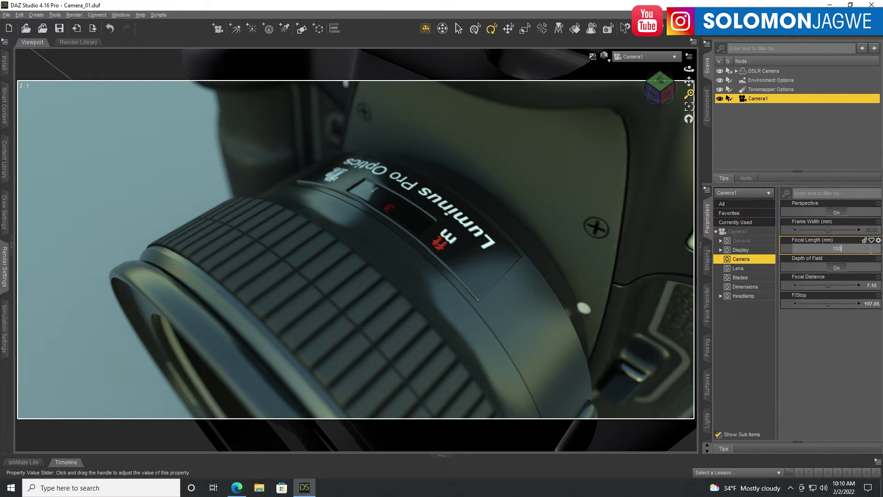
key("Return")
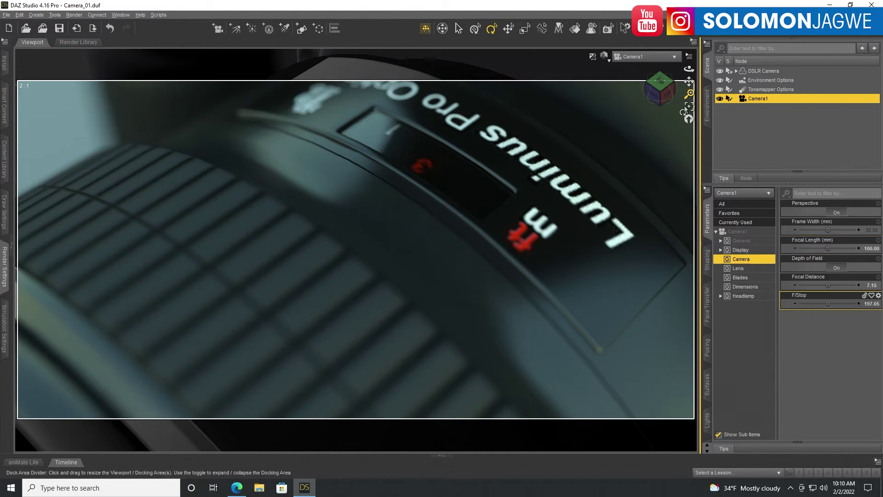
- Examine the 50mm lens from both sides through Camera1, including its Luminus Pro Optics label, ribbed focus ring and DAZ AF-4 front ring
mouse_move(689, 94)
left_mouse_down()
mouse_move(689, 121)
mouse_move(687, 106)
left_mouse_up()
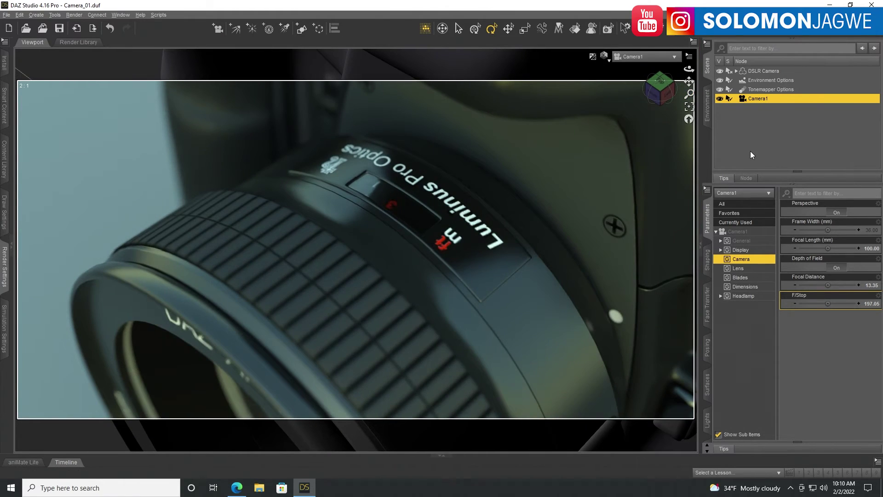
left_click_drag(689, 69, 785, 58)
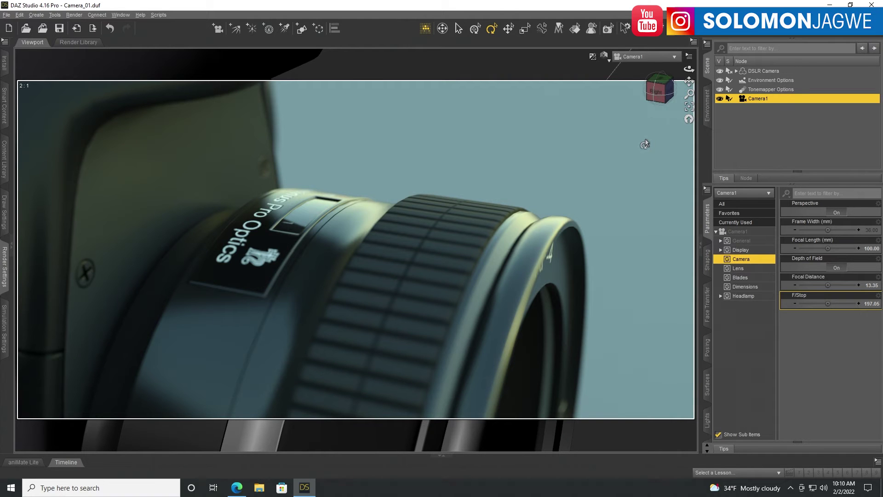
left_click_drag(689, 68, 646, 90)
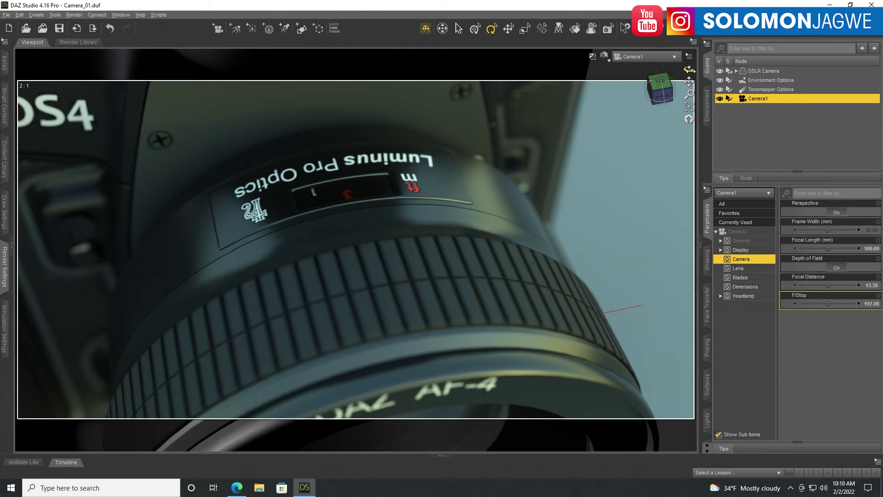
left_click_drag(689, 70, 628, 74)
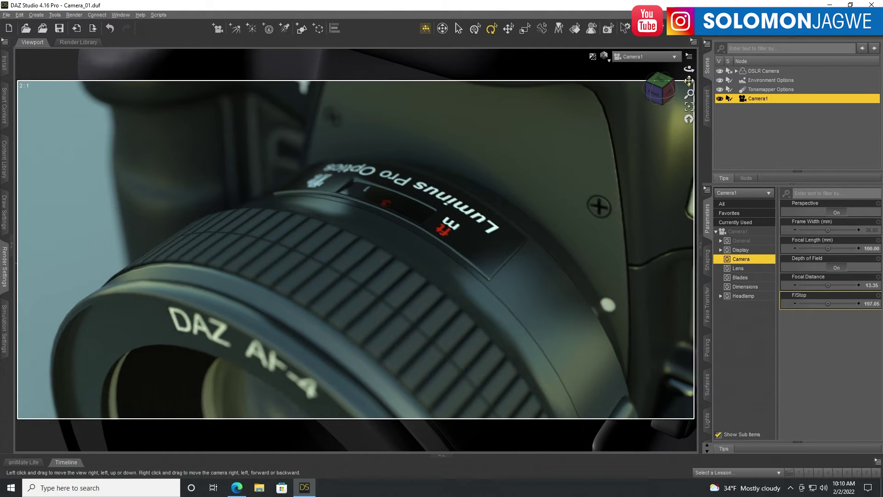
left_click_drag(690, 83, 648, 14)
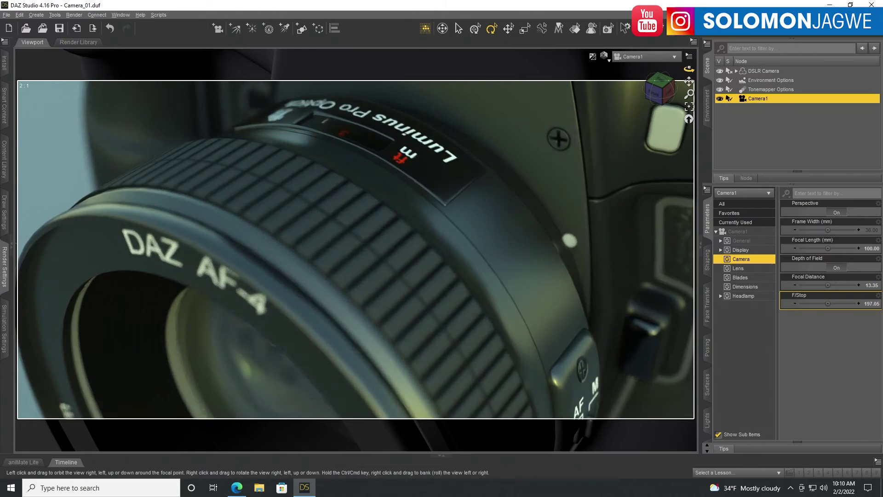
mouse_move(689, 69)
left_mouse_down()
mouse_move(675, 51)
mouse_move(695, 69)
left_mouse_up()
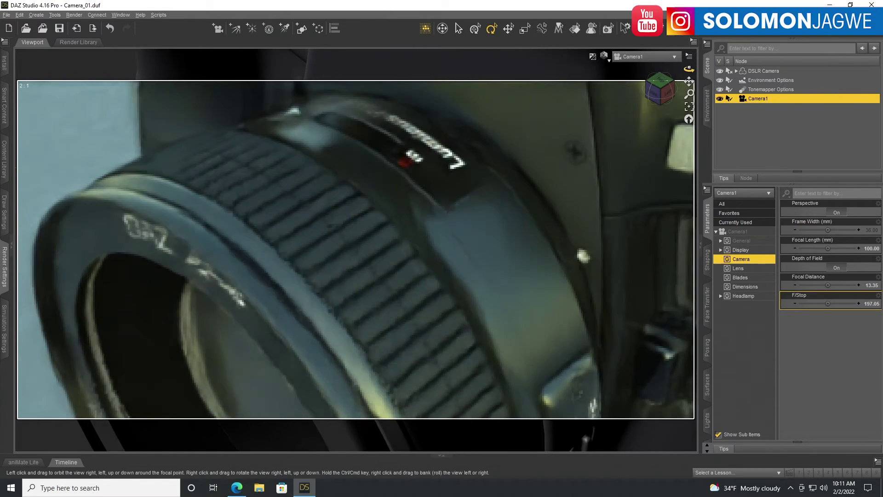
left_click_drag(689, 69, 777, 69)
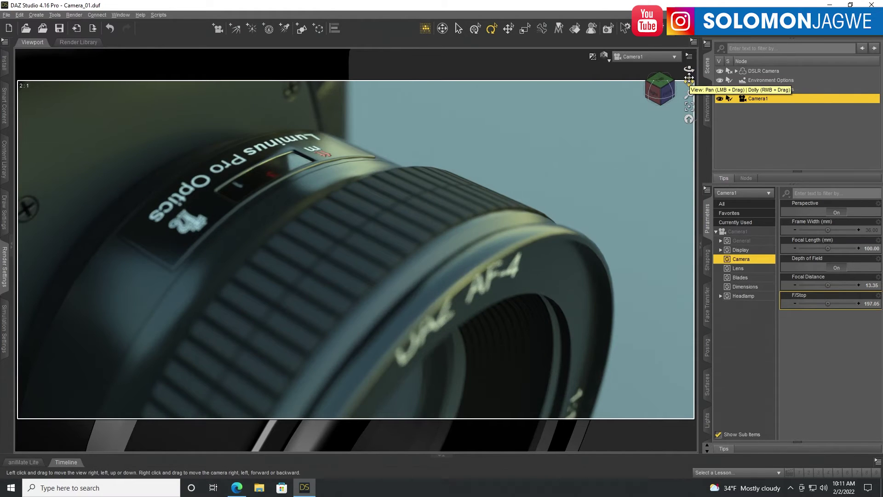
left_click_drag(689, 82, 807, 53)
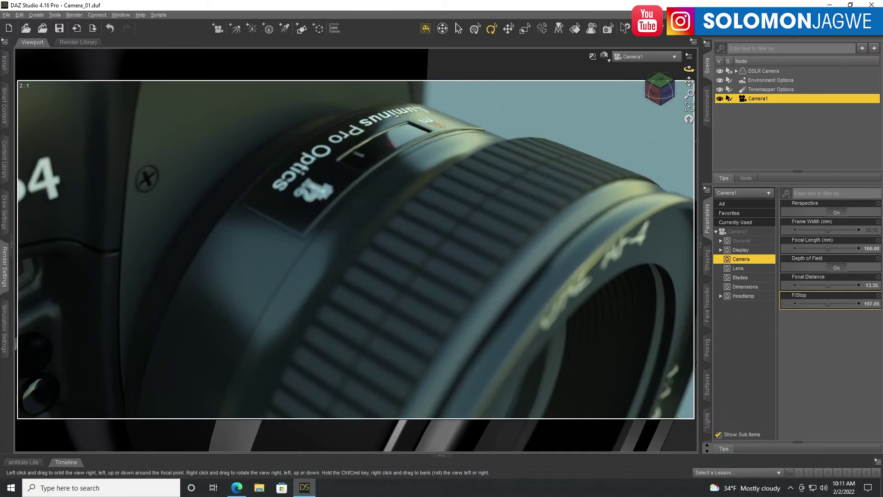
left_click_drag(688, 69, 529, 65)
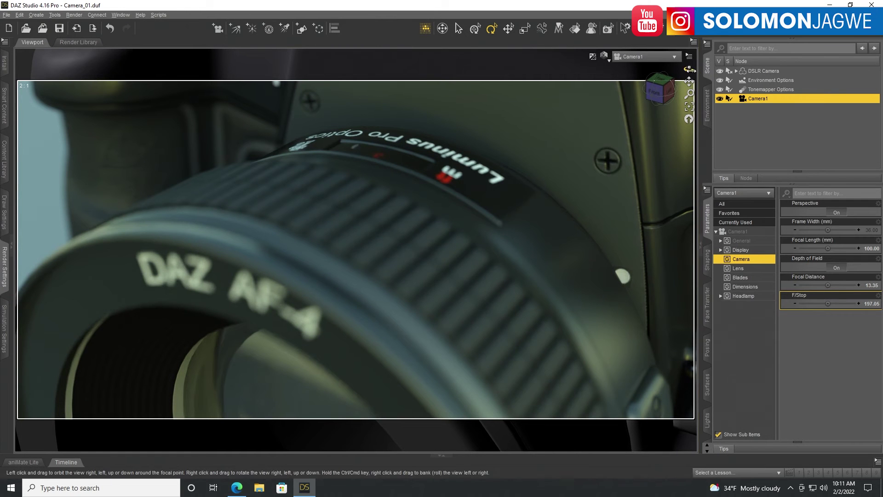
left_click_drag(689, 69, 739, 70)
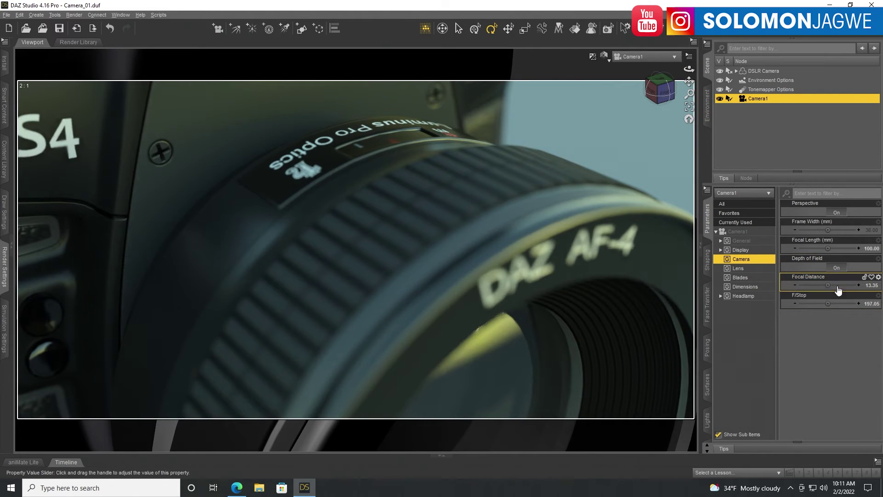
- Set Camera1's focal distance to about 9.91 to focus on the lens's DAZ AF-4 front ring
left_click_drag(828, 286, 822, 286)
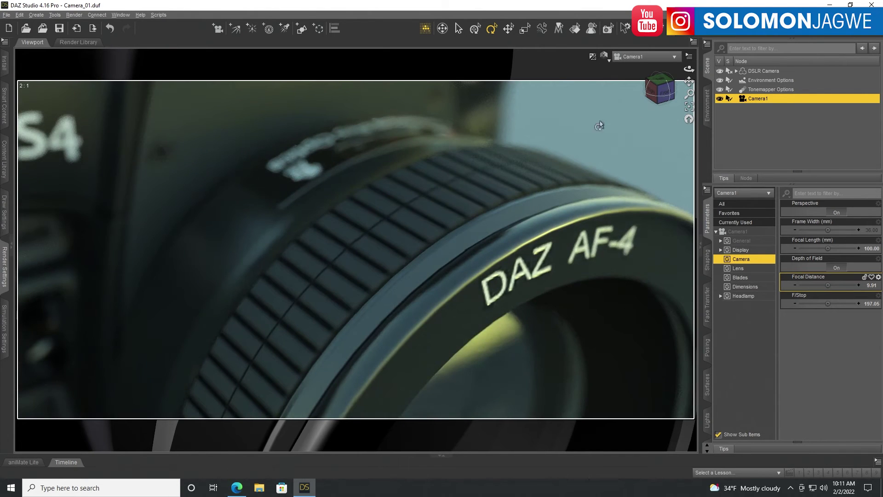
left_click_drag(689, 94, 689, 108)
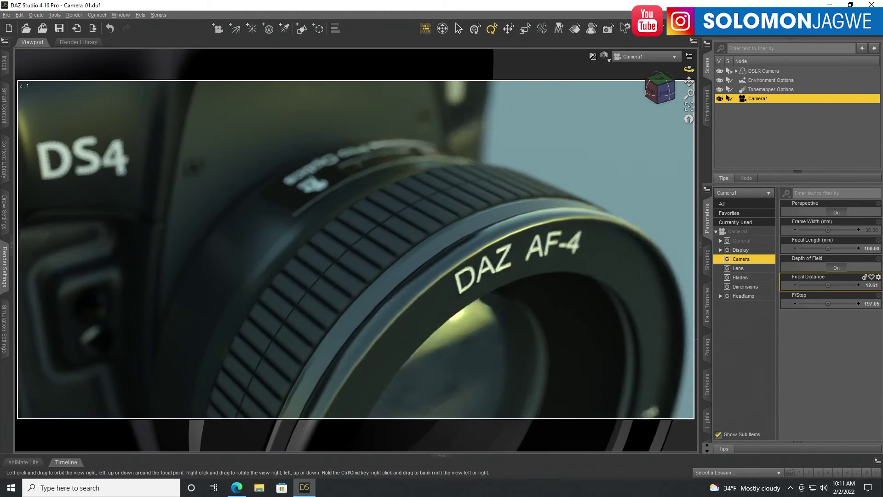
left_click_drag(689, 69, 755, 71)
- Inspect the DSLR's top display, round buttons and power and shutter controls from several angles through Camera1
left_click_drag(689, 82, 693, 107)
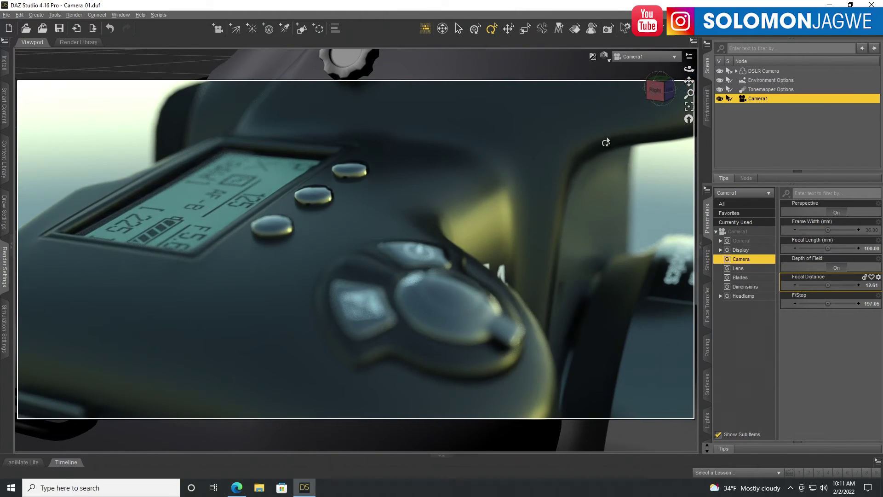
left_click_drag(689, 69, 732, 75)
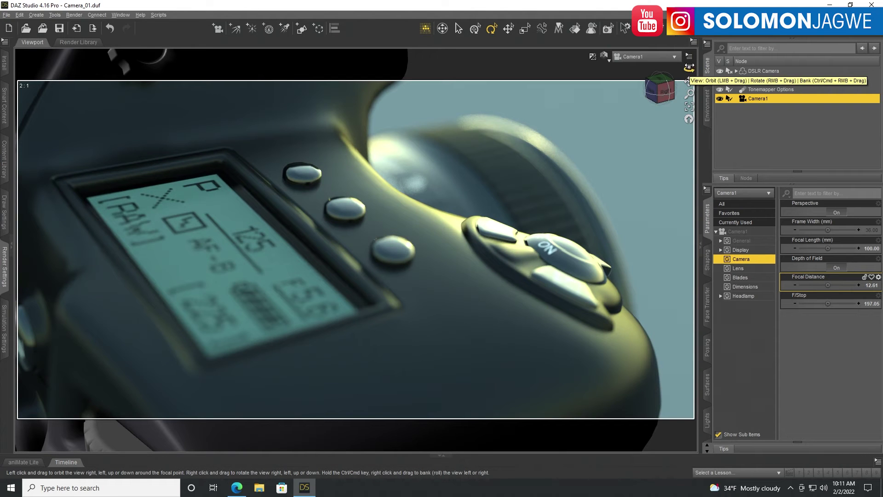
left_click_drag(689, 69, 653, 94)
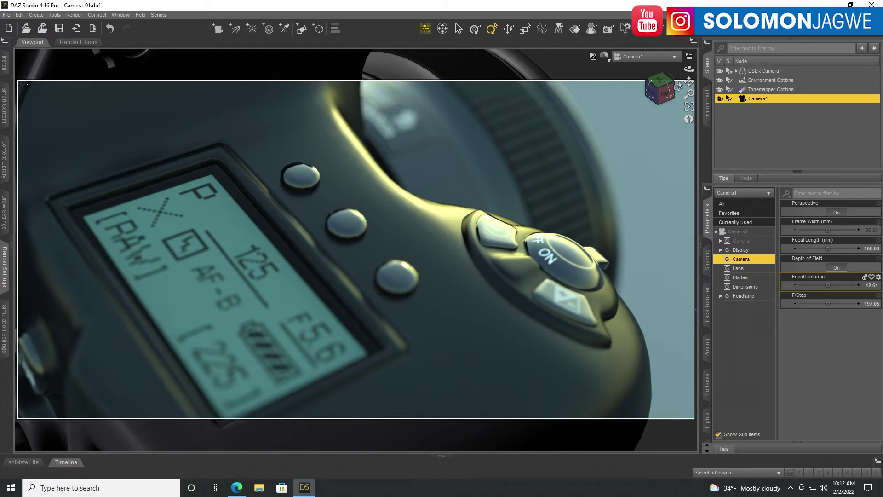
left_click_drag(689, 81, 643, 40)
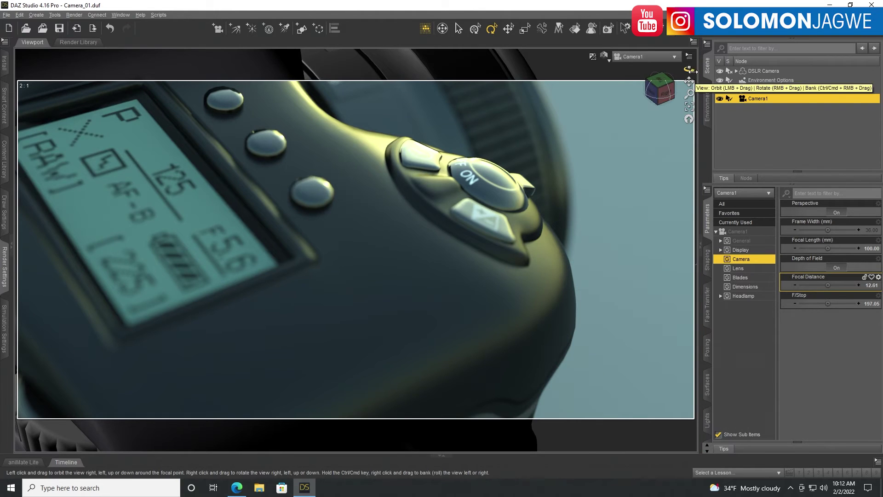
mouse_move(689, 70)
left_mouse_down()
mouse_move(661, 61)
mouse_move(657, 69)
left_mouse_up()
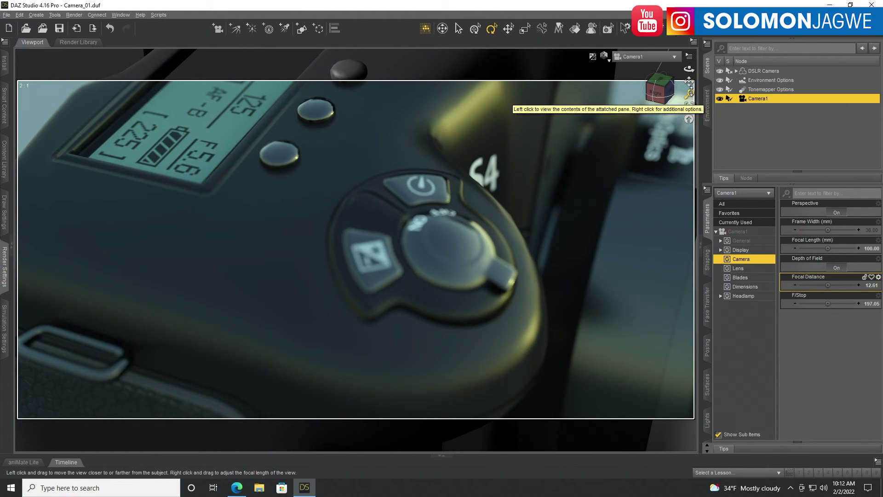
- Hide the scene and parameter settings to enlarge the view, and bring up the Iray render settings presets
left_click(703, 246)
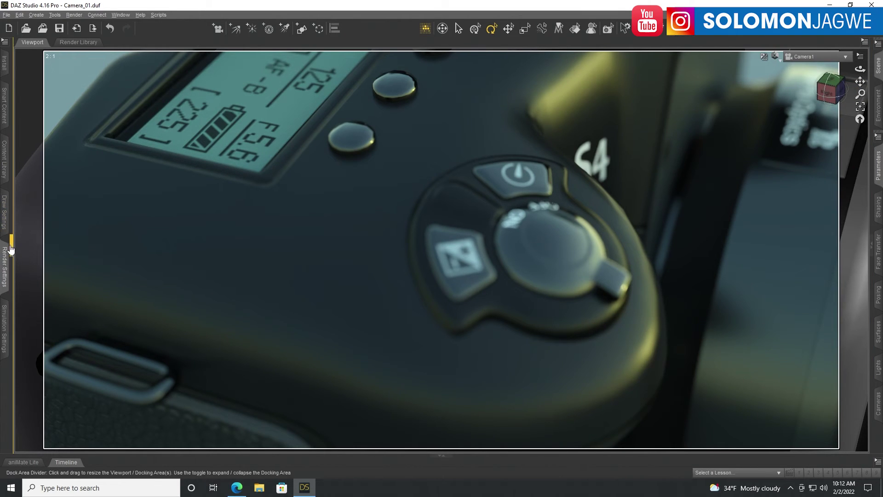
left_click(12, 249)
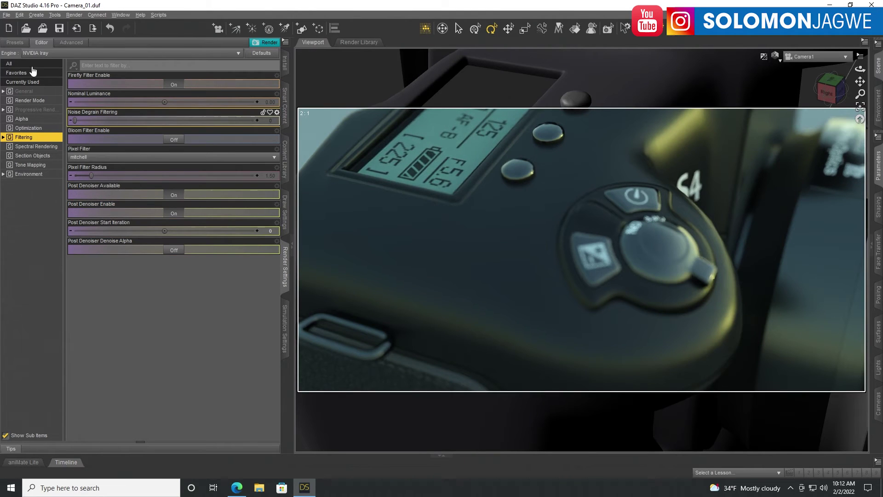
left_click(15, 43)
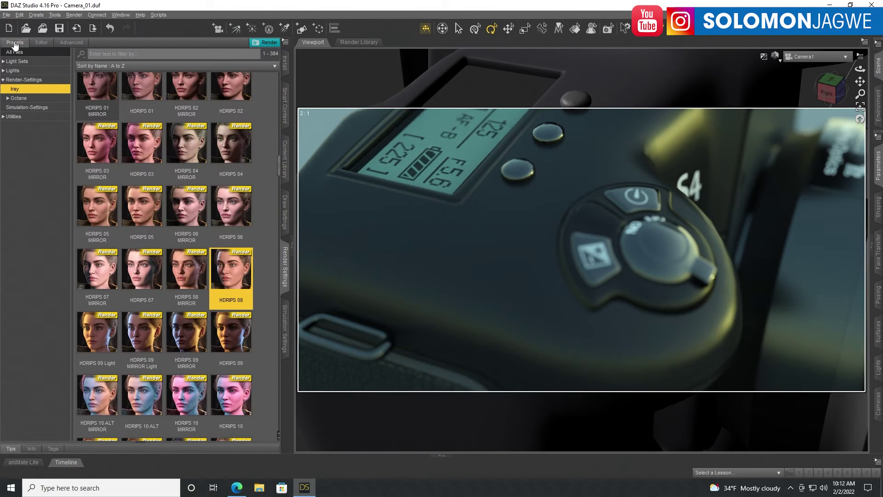
- Try the HDRIPS 06 MIRROR, HDRIPS 08, HDRIPS 09, HDRIPS 07 MIRROR and HDRIPS 03 MIRROR lighting presets on the camera model
double_click(182, 214)
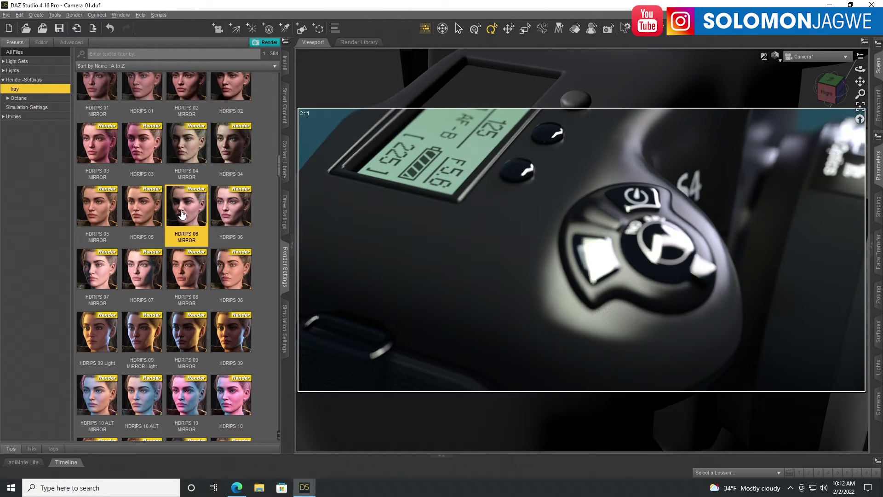
double_click(233, 270)
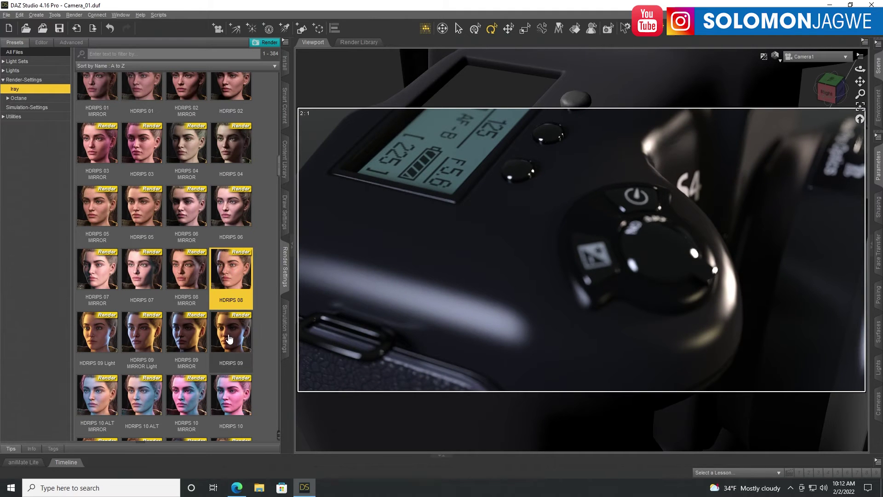
double_click(230, 337)
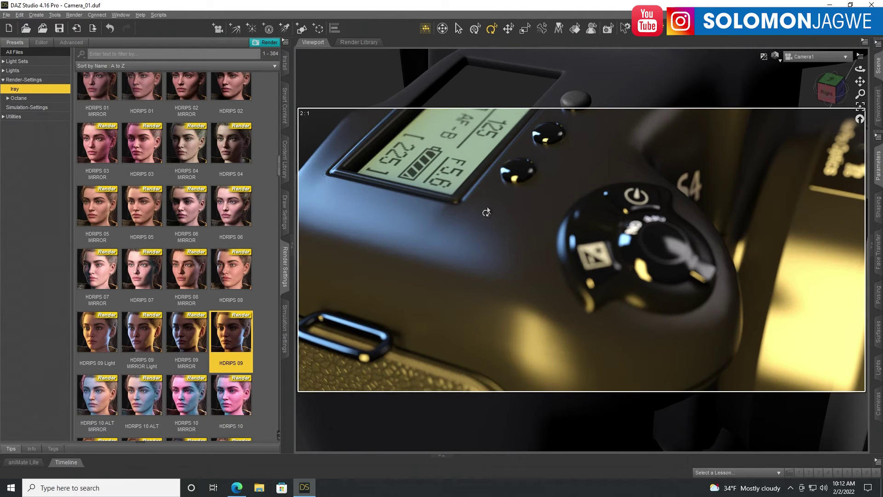
double_click(101, 275)
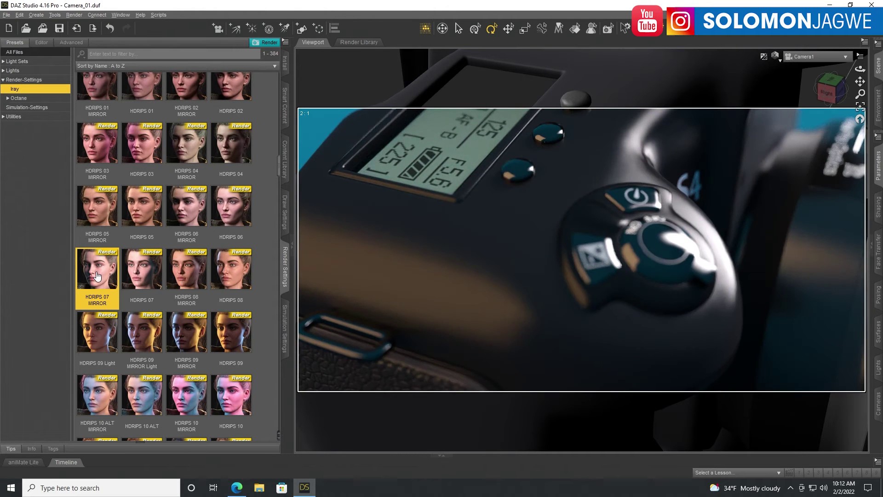
double_click(104, 149)
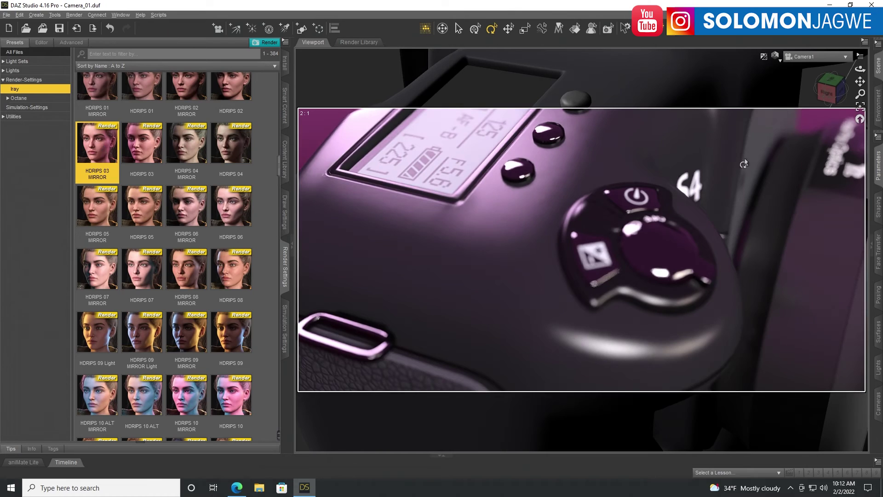
- View the grip side at a lower angle, and apply the HDRIPS 02 MIRROR and HDRIPS 01 lighting presets in turn
left_click_drag(860, 69, 843, 56)
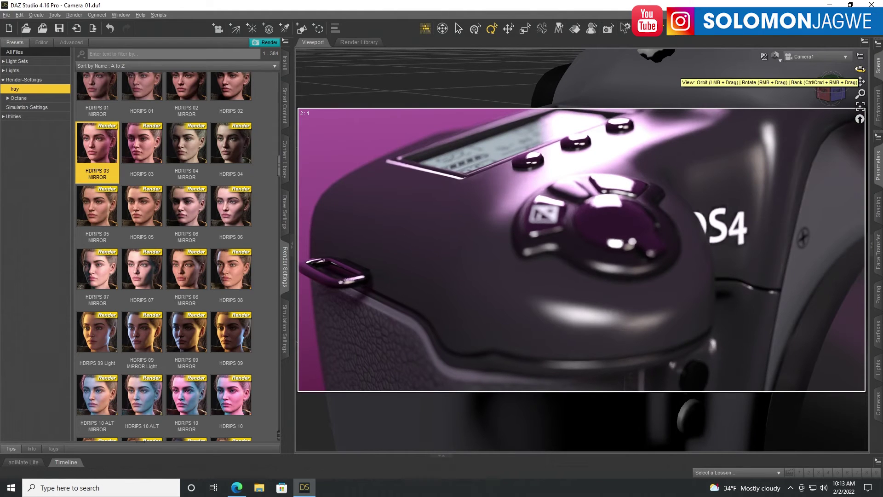
scroll(279, 169, "up", 2)
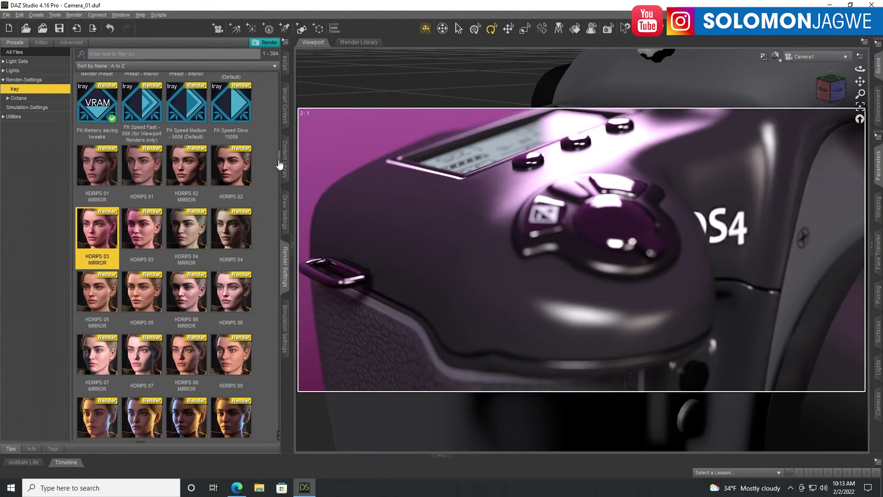
left_click(197, 186)
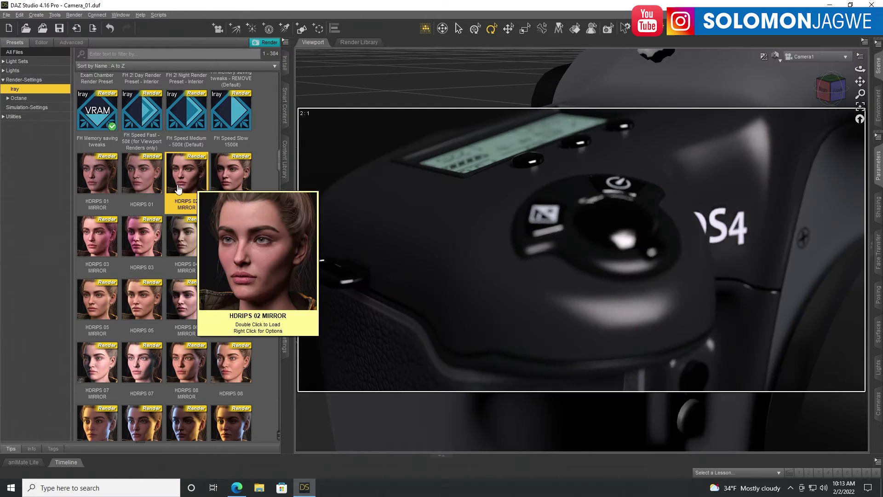
double_click(149, 181)
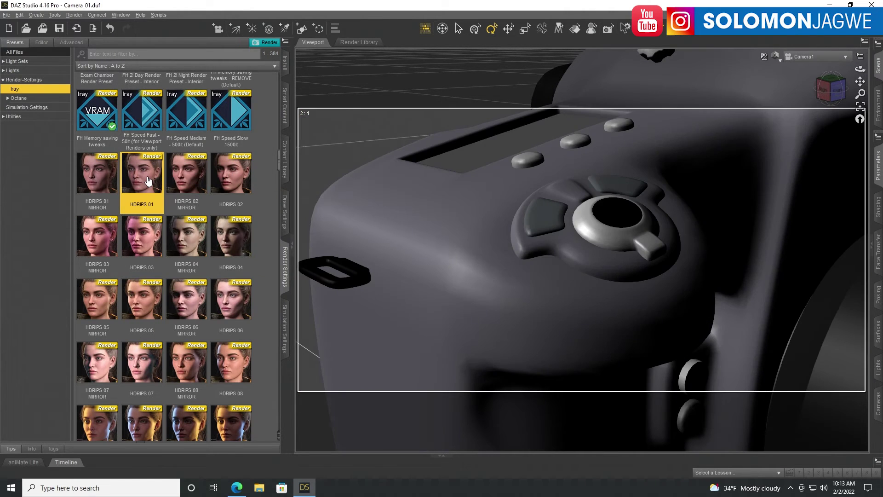
scroll(237, 258, "down", 3)
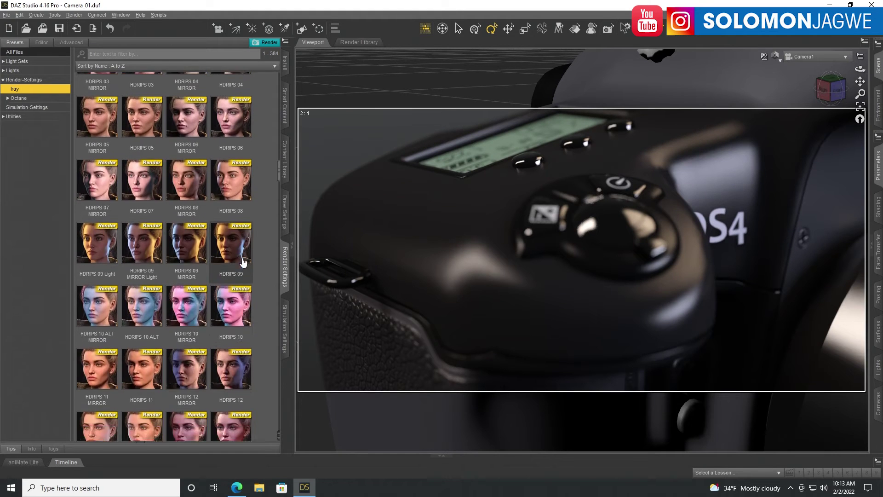
- Apply the HDRIPS 10 lighting preset and view the DSLR's grip and 50mm lens from the front and a higher angle
scroll(244, 262, "down", 3)
double_click(231, 120)
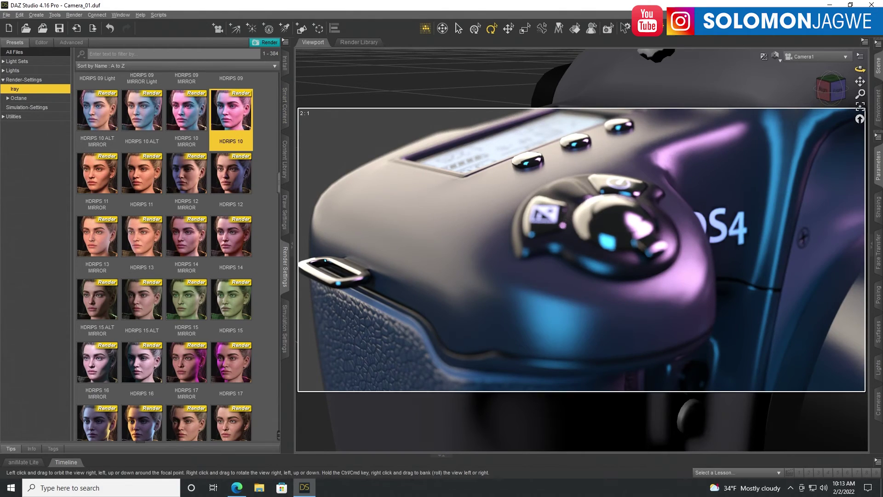
left_click_drag(860, 69, 817, 62)
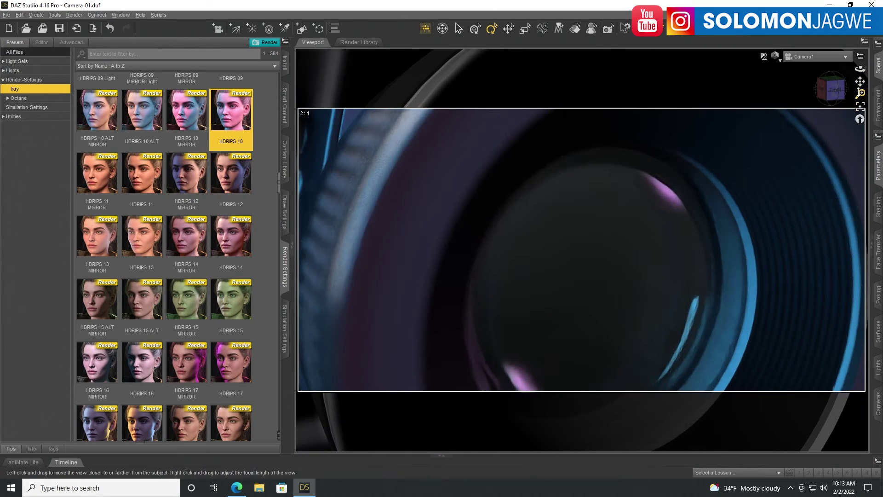
left_click_drag(859, 93, 858, 107)
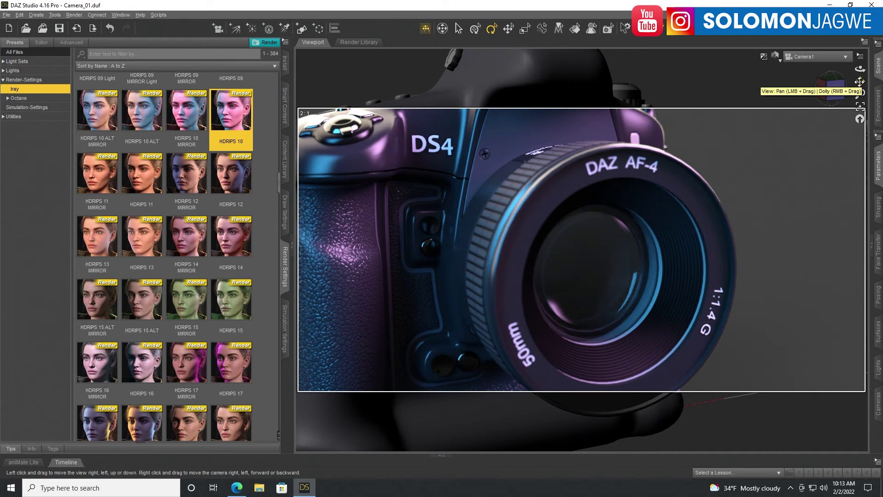
mouse_move(860, 82)
left_mouse_down()
mouse_move(874, 79)
mouse_move(864, 70)
mouse_move(872, 76)
left_mouse_up()
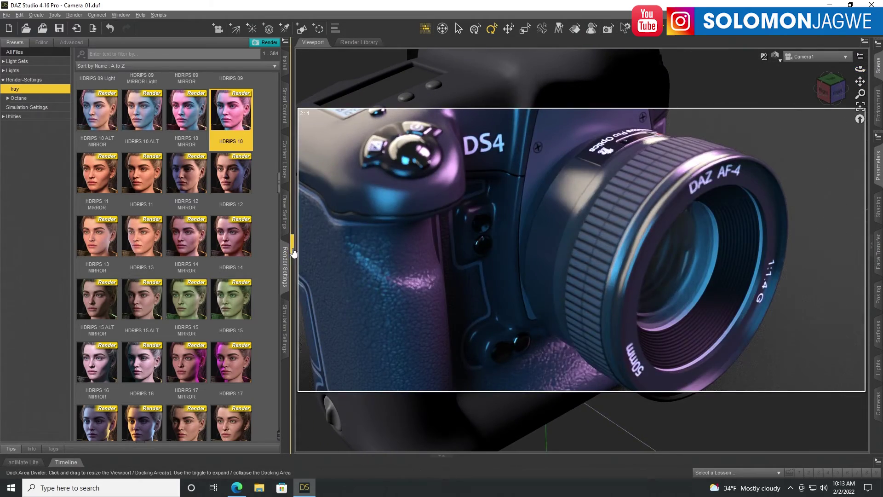
- Hide the render presets to enlarge the view, and inspect the 50mm lens and camera body from both sides
left_click(292, 248)
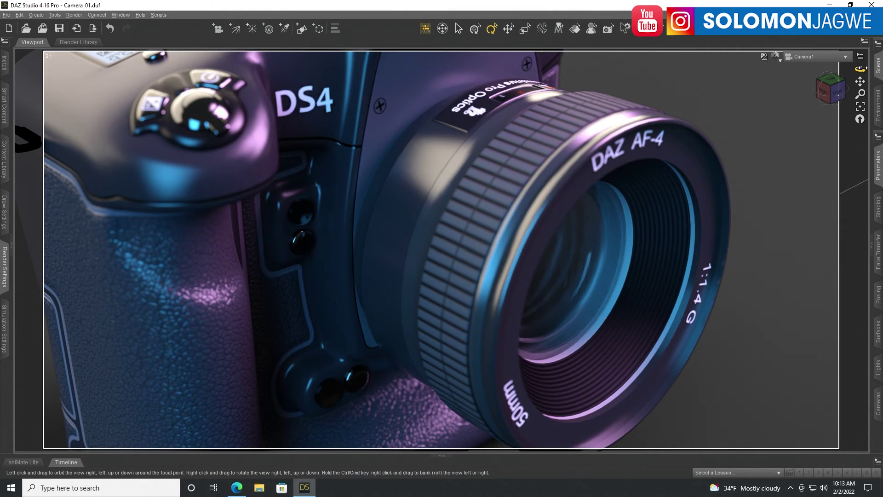
mouse_move(860, 69)
left_mouse_down()
mouse_move(777, 65)
mouse_move(856, 69)
left_mouse_up()
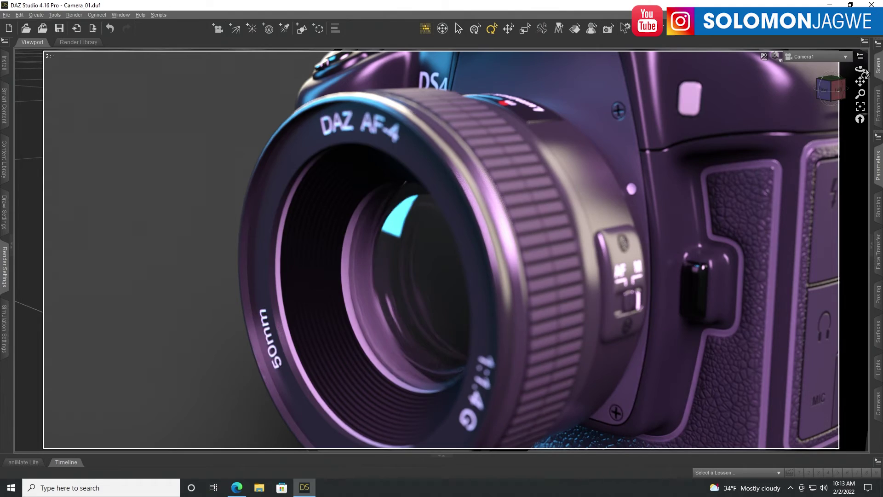
left_click_drag(860, 69, 880, 66)
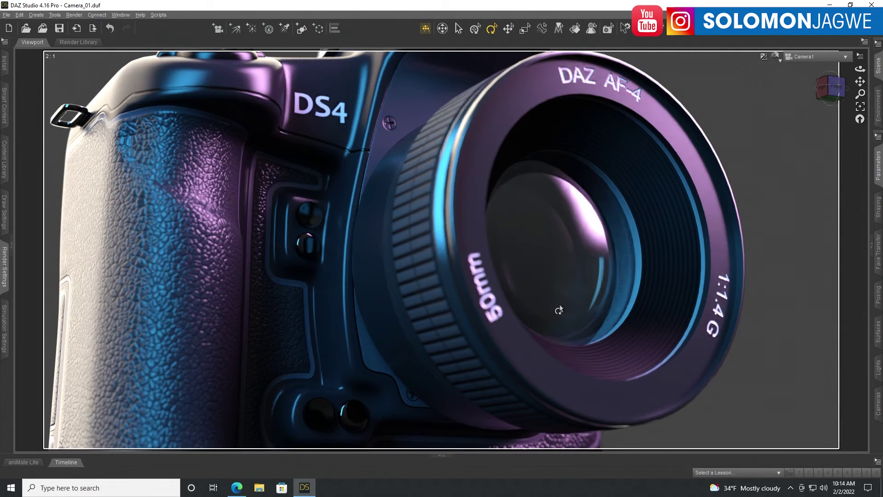
- Switch to the browser and look through the Professional DSLR Camera's promotional images on the Daz 3D store page
left_click(243, 489)
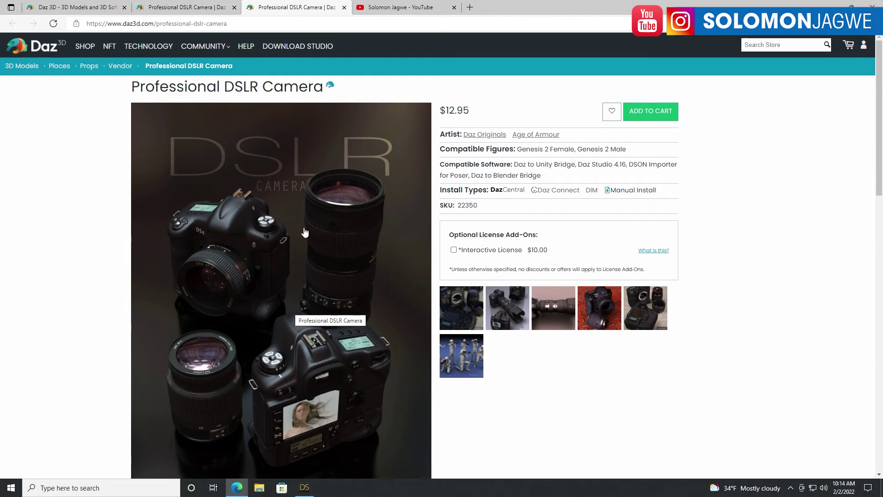
left_click(187, 8)
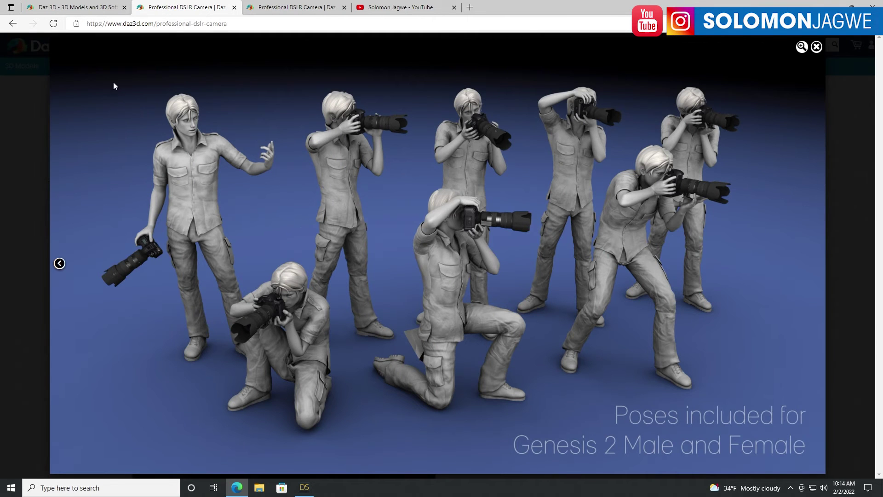
left_click(59, 263)
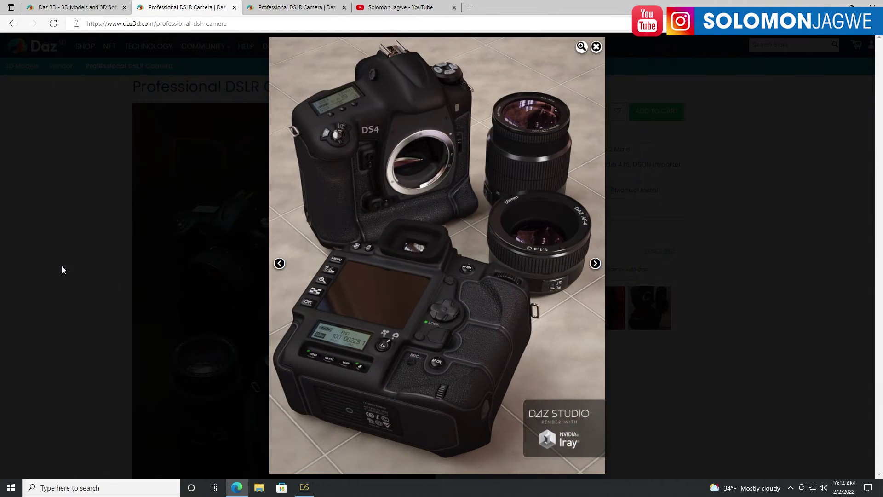
left_click(279, 264)
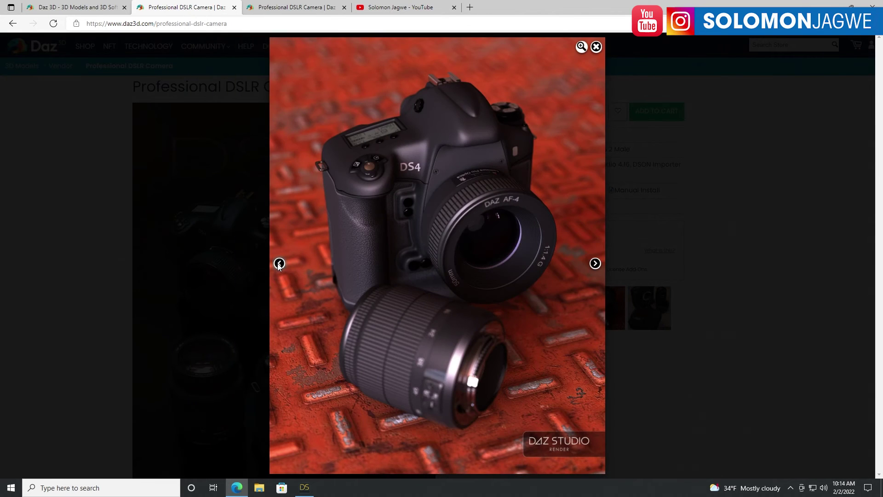
left_click(279, 264)
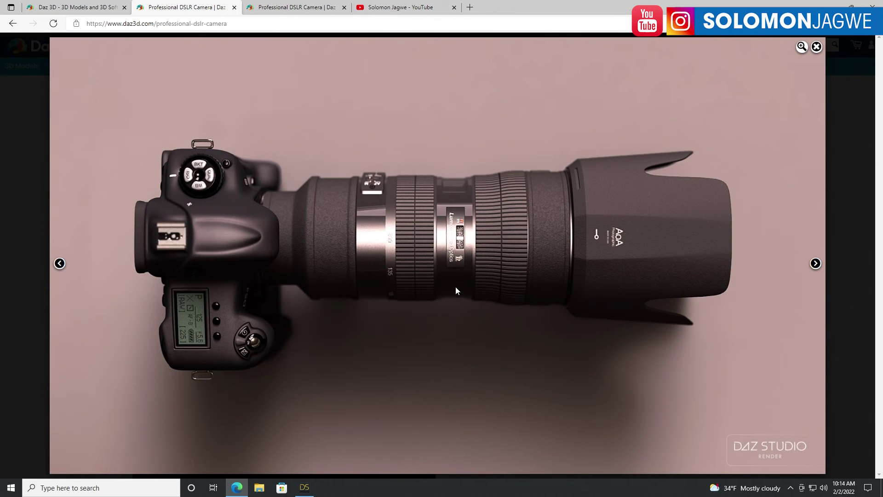
left_click(103, 7)
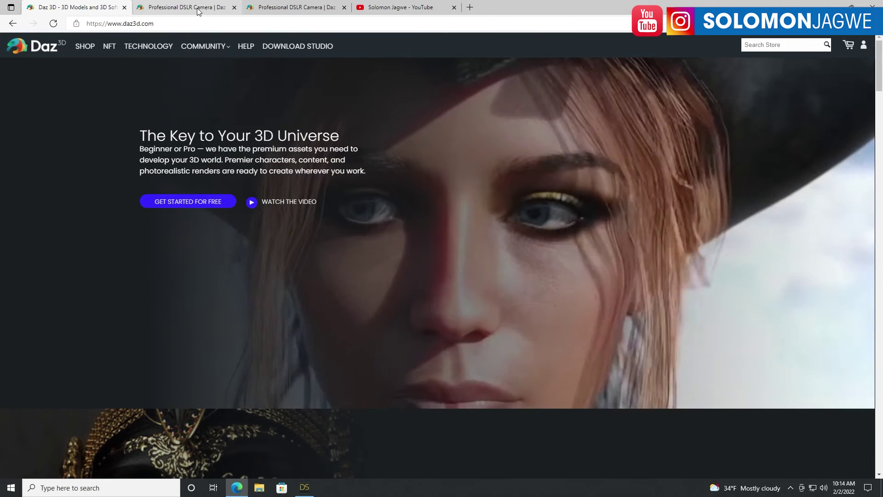
left_click(199, 12)
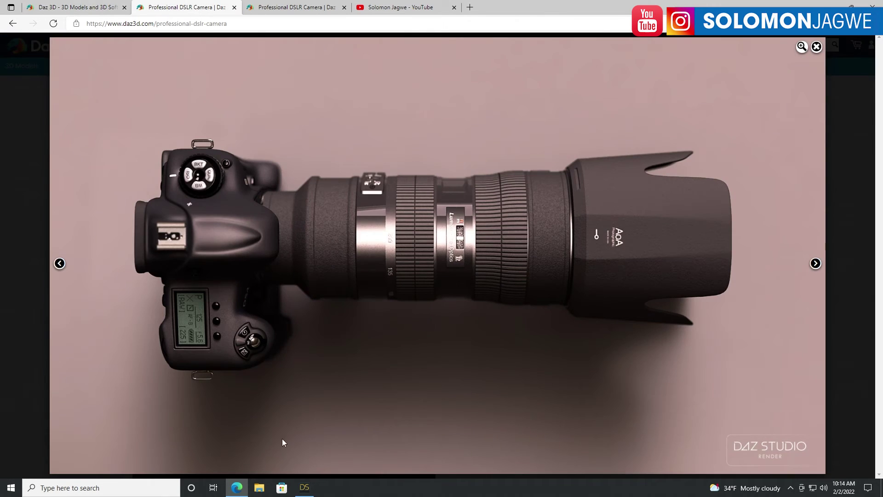
- Switch back to DAZ Studio and inspect the DSLR's top dial, port covers, lens switches and grip from several angles
left_click(305, 488)
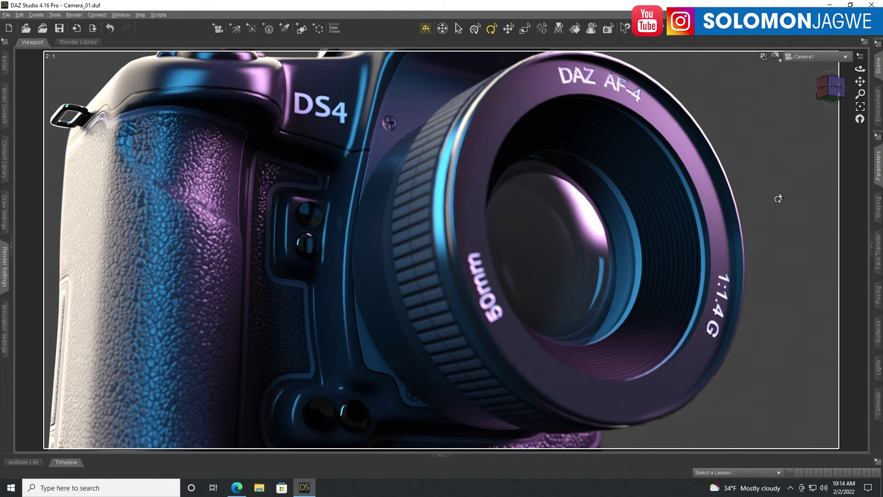
left_click_drag(860, 69, 845, 161)
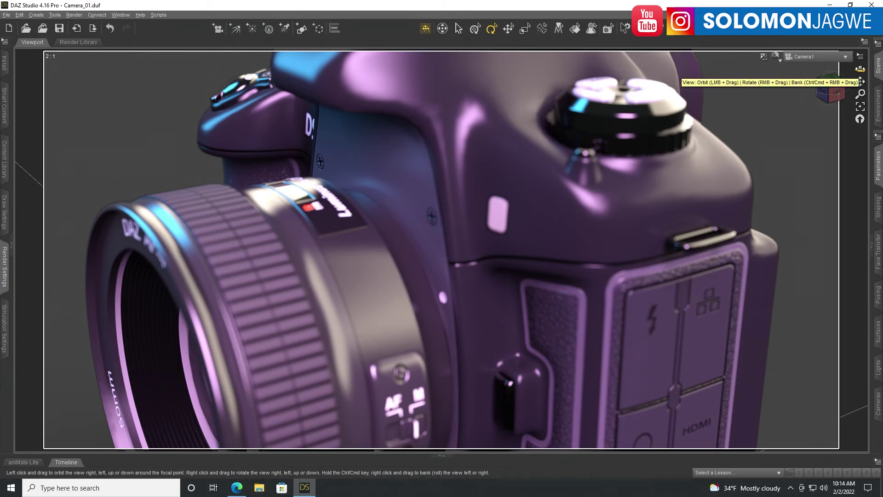
left_click_drag(860, 69, 881, 78)
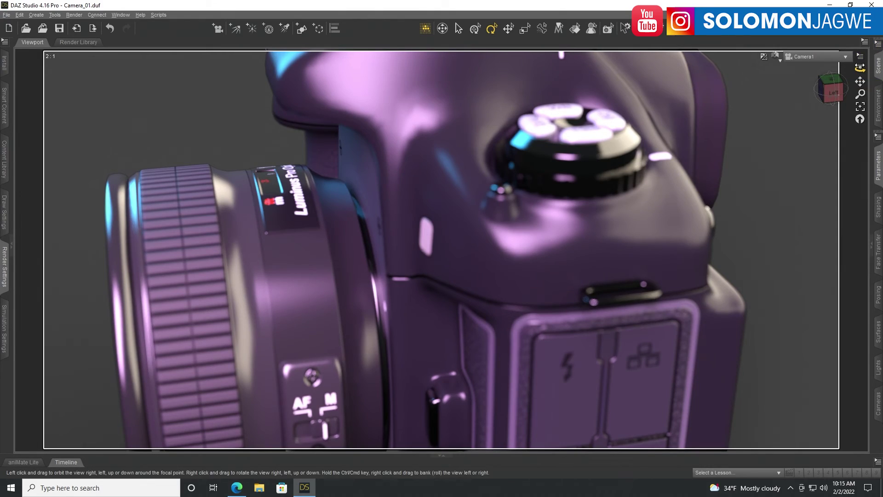
mouse_move(860, 69)
left_mouse_down()
mouse_move(875, 69)
mouse_move(862, 69)
left_mouse_up()
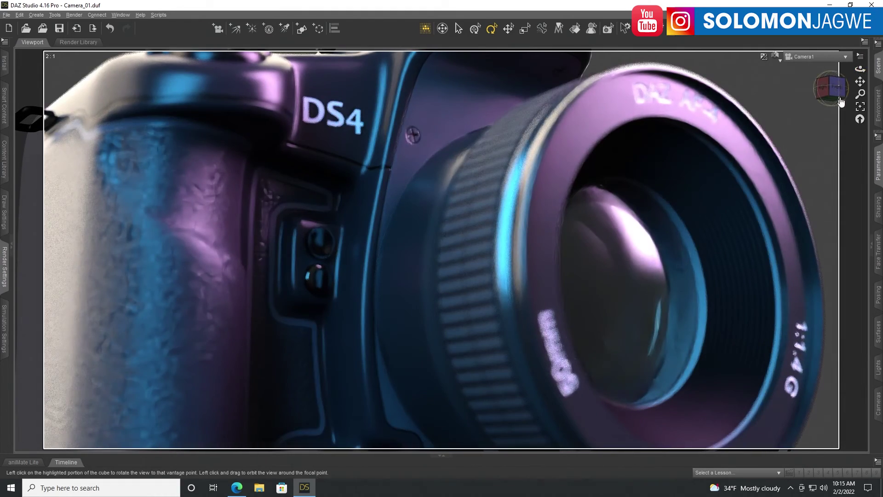
- Bring up the scene's DSLR Camera nodes, replace the visible 50mm lens with the 18mm lens, and view it from the port side
left_click(873, 251)
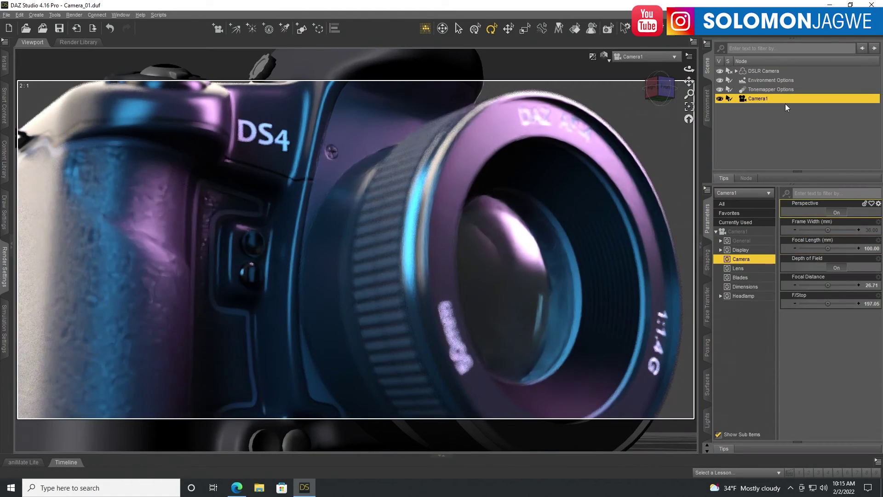
left_click(737, 71)
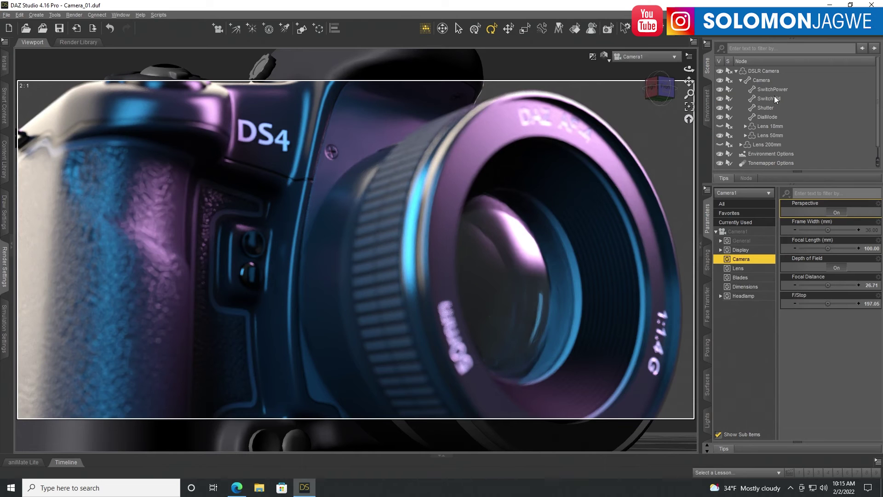
left_click(721, 135)
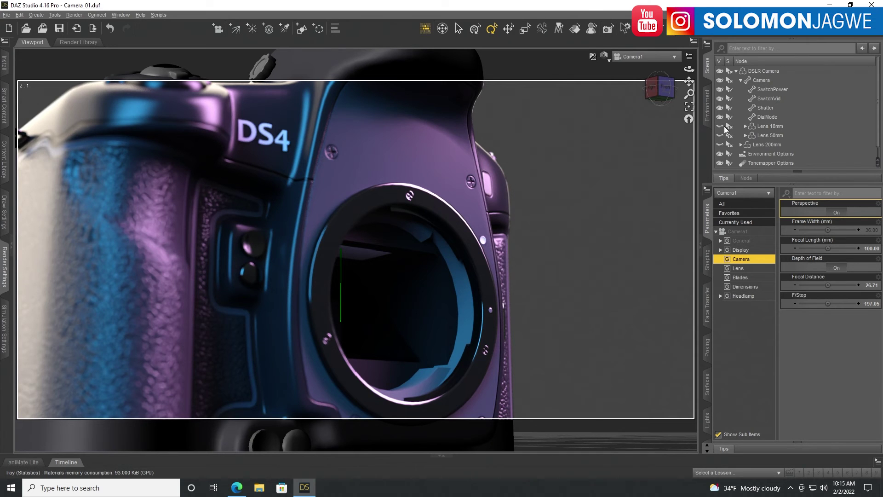
left_click(720, 127)
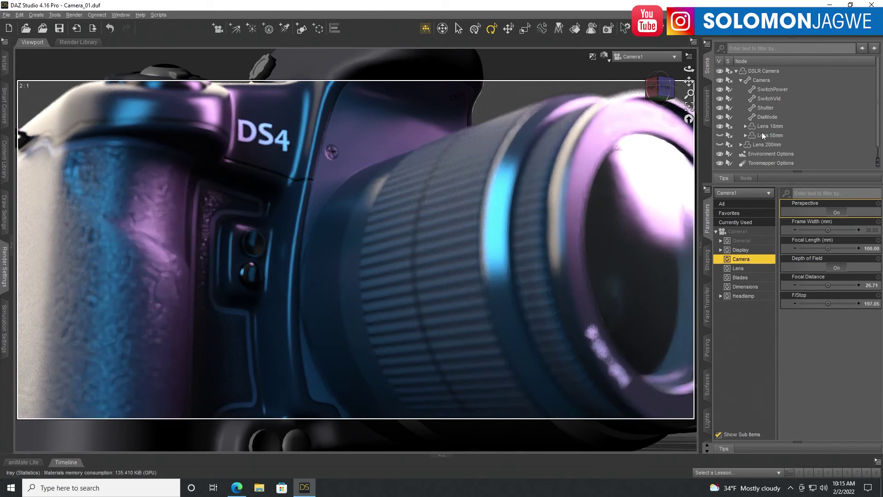
left_click_drag(693, 91, 676, 69)
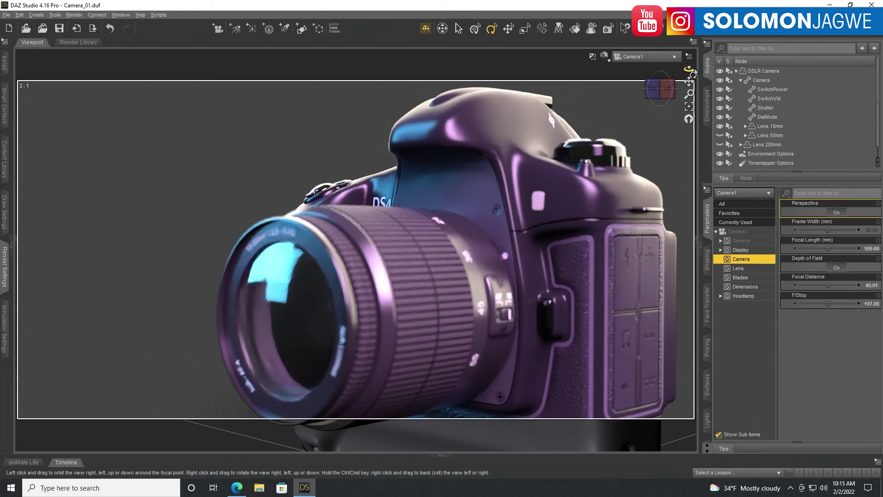
- Try the AC 01 Sunrise, AC 02 Morning, AC 03 Noon, AC 04 Afternoon and AC 05 Evening Iray presets, and return to AC 04 Afternoon
left_click(7, 252)
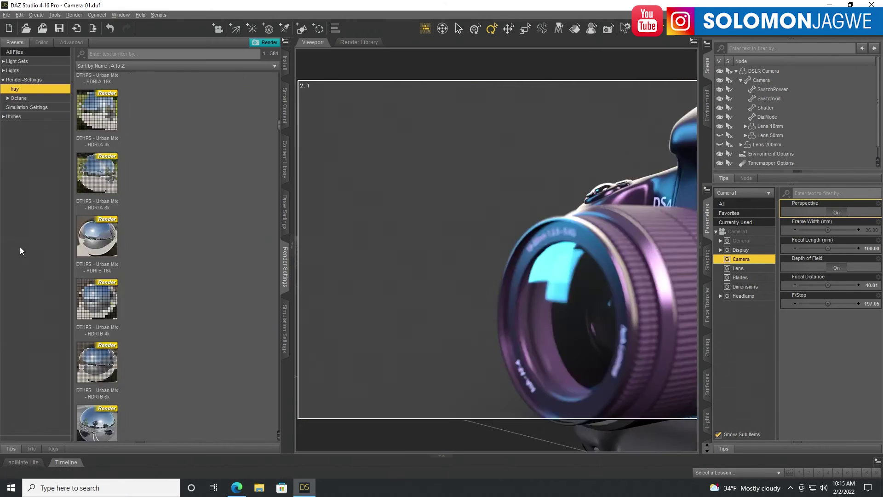
left_click_drag(279, 184, 274, 91)
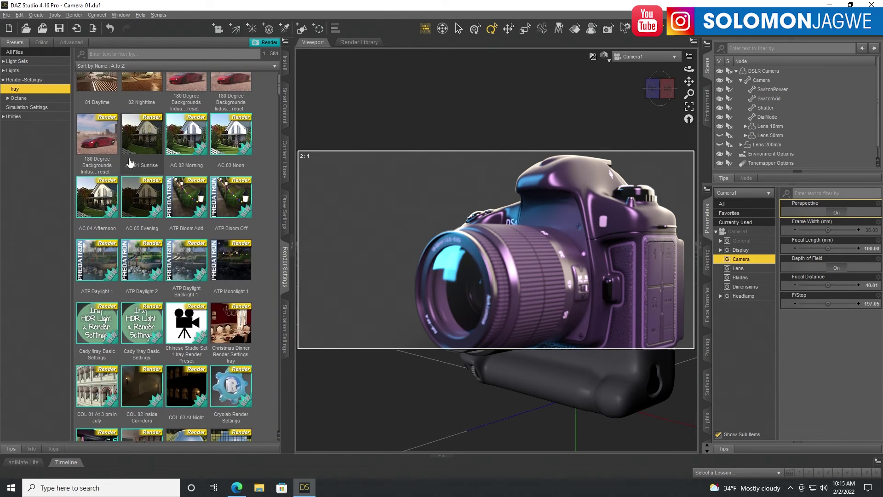
double_click(144, 139)
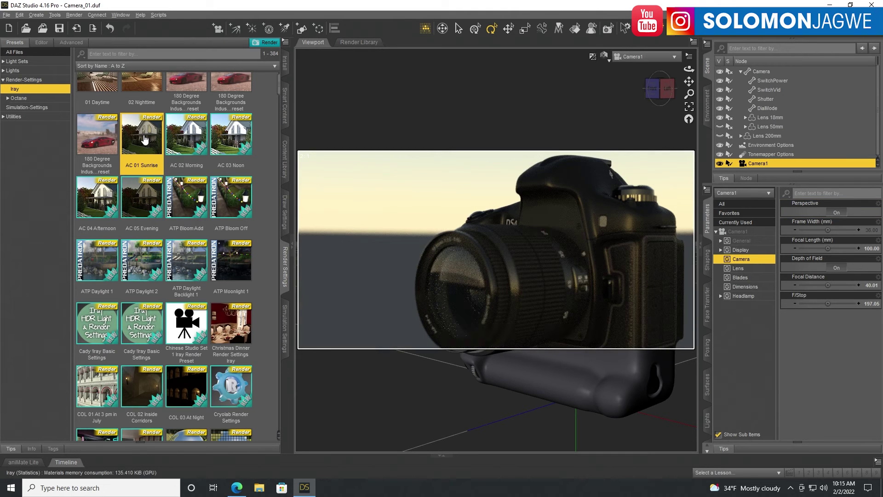
double_click(187, 144)
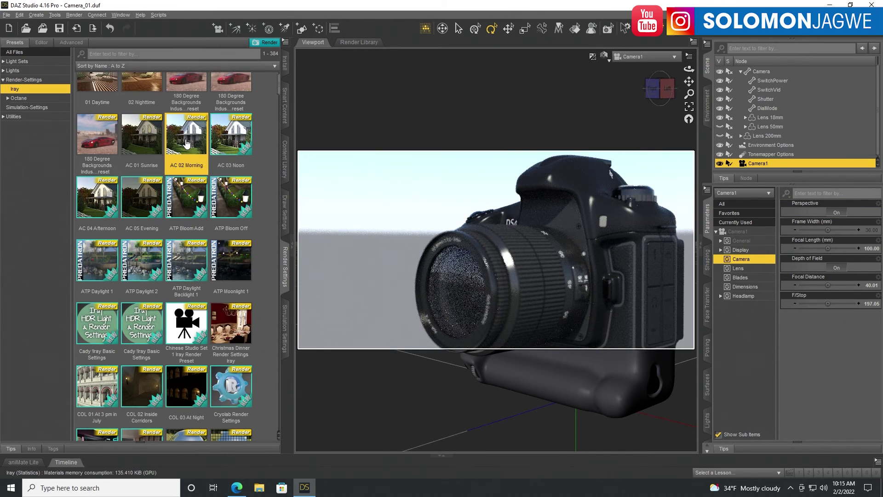
double_click(230, 140)
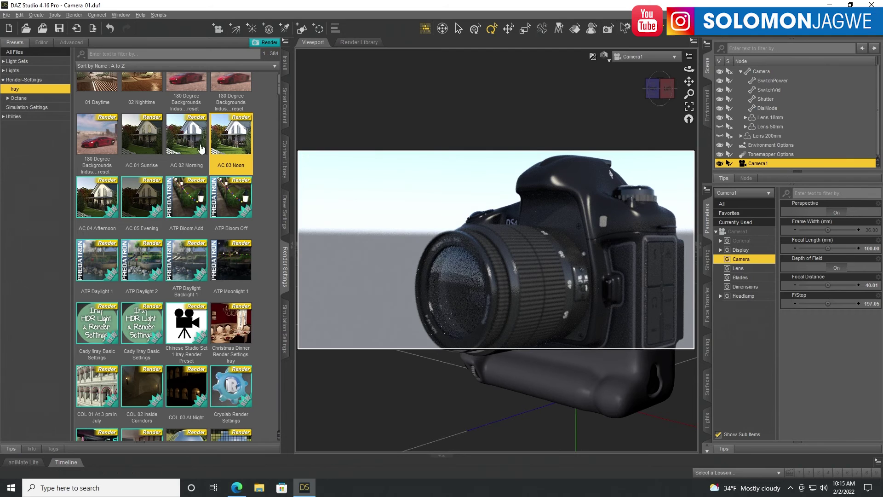
double_click(104, 197)
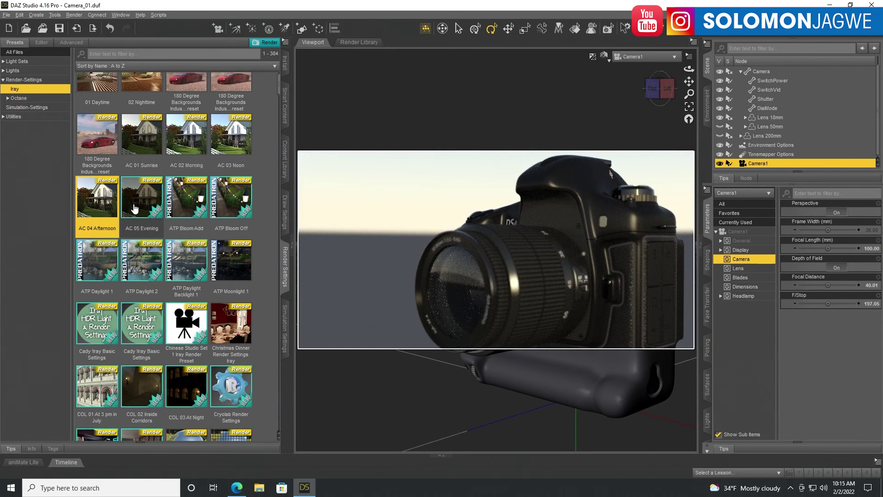
double_click(135, 208)
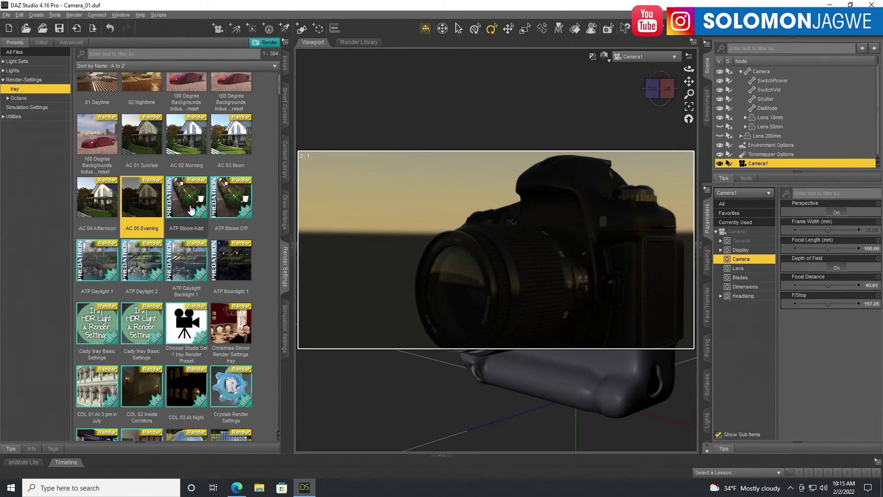
double_click(98, 204)
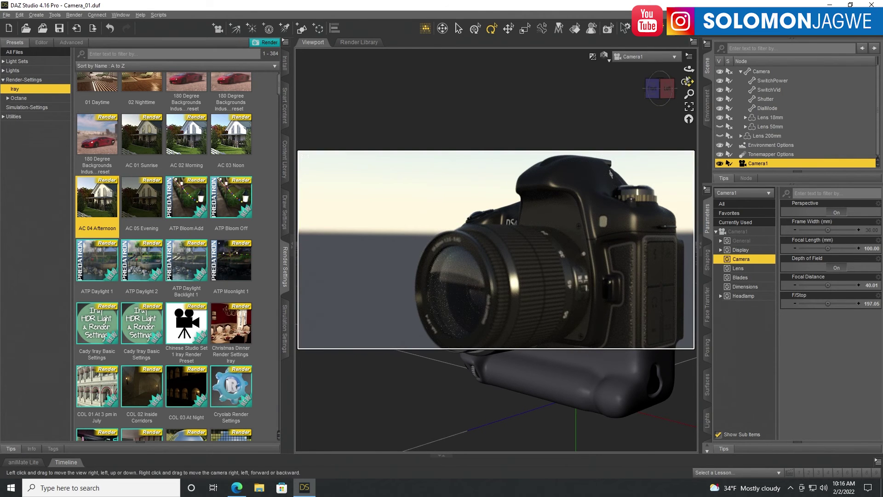
- View the camera from the grip side, try the ATP Bloom Off preset, and apply the ATP Daylight Backlight 1 preset
left_click_drag(689, 70, 696, 72)
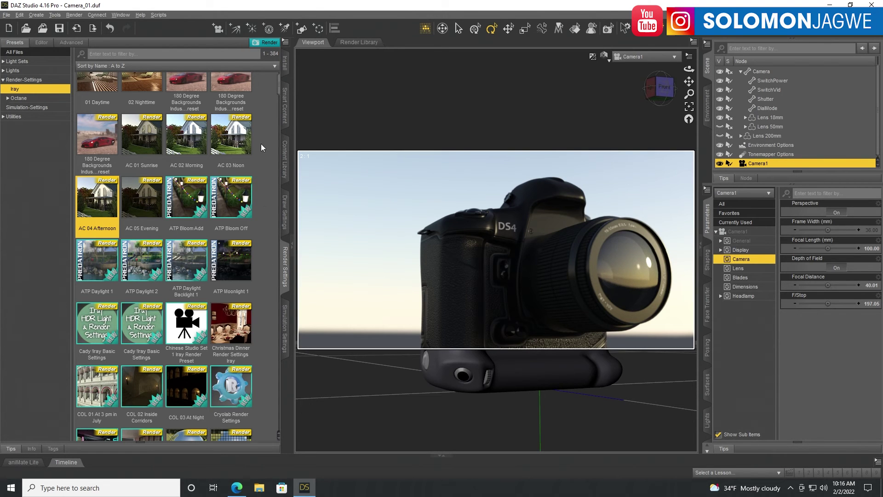
scroll(247, 150, "up", 1)
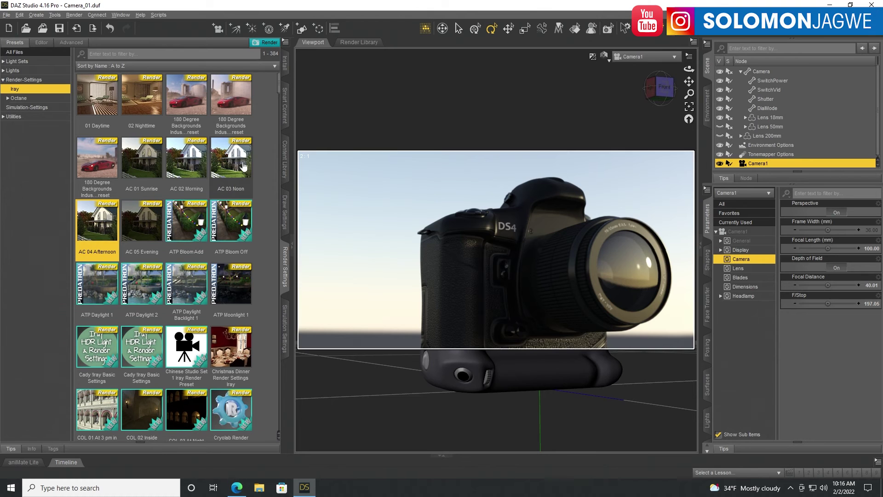
left_click(237, 225)
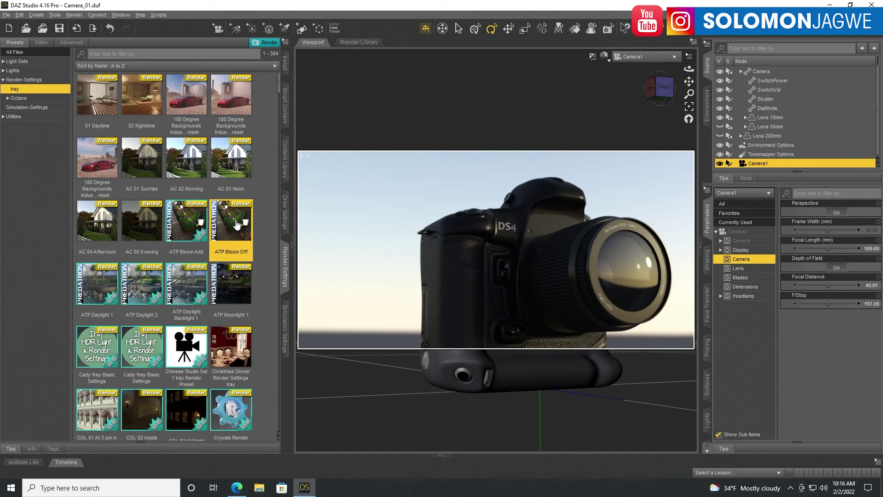
double_click(185, 287)
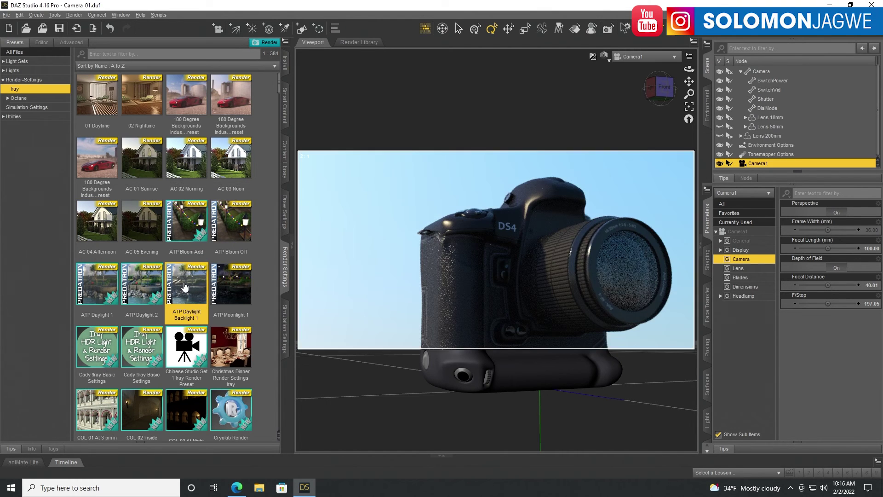
- Apply the ATP Daylight 2 Iray preset and turn on Post Denoiser Available in the render engine's filtering settings
double_click(144, 289)
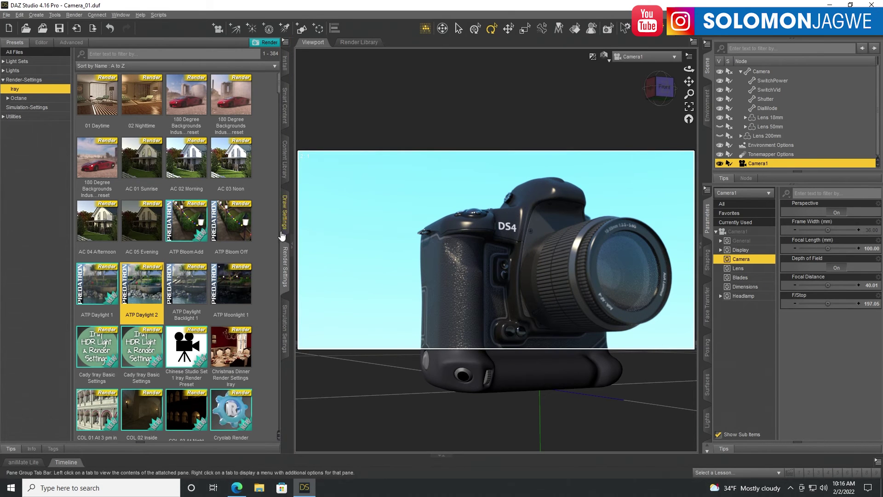
left_click(41, 43)
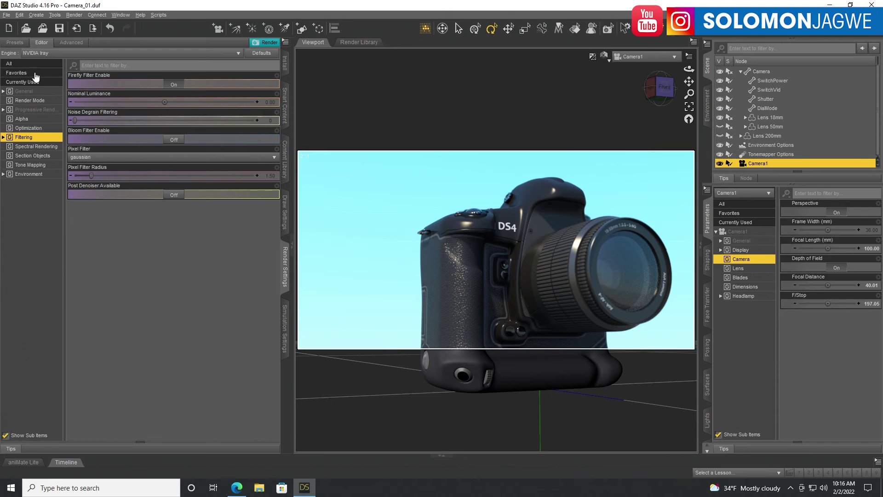
left_click(27, 110)
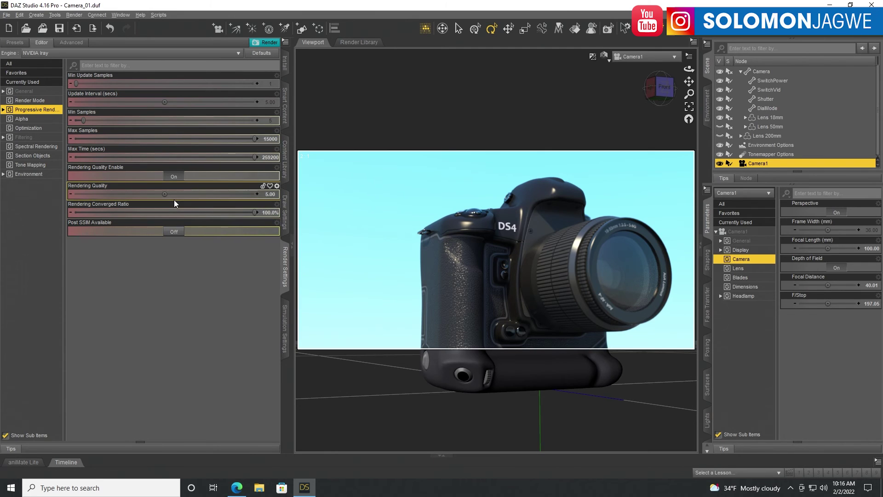
left_click(24, 137)
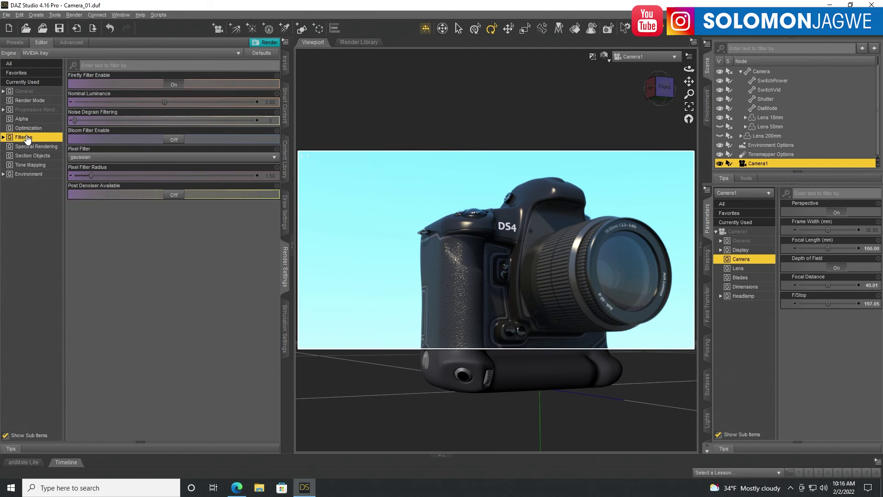
left_click(171, 196)
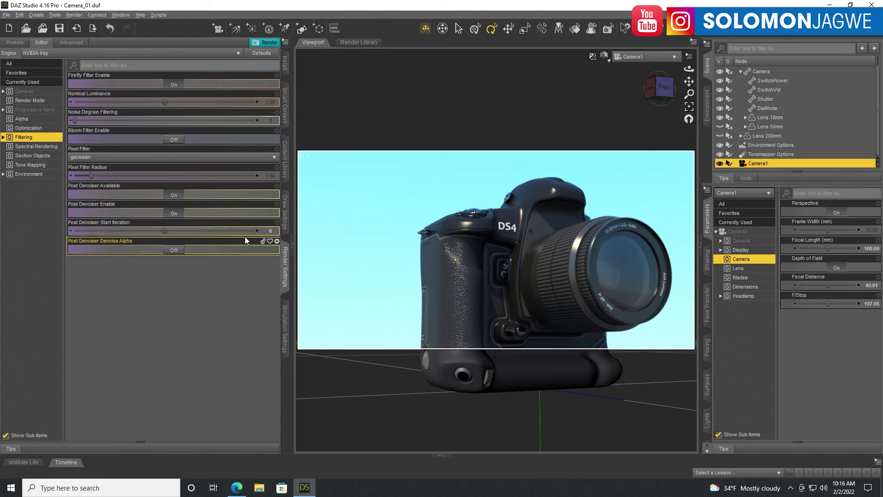
- Enlarge the viewport and inspect the denoised DSLR from the grip side, the front, the port side and above
left_click(292, 243)
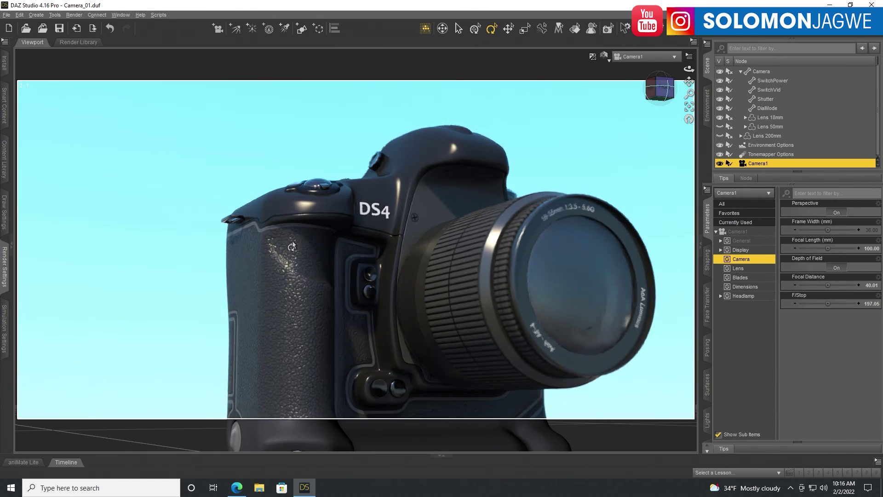
left_click(690, 244)
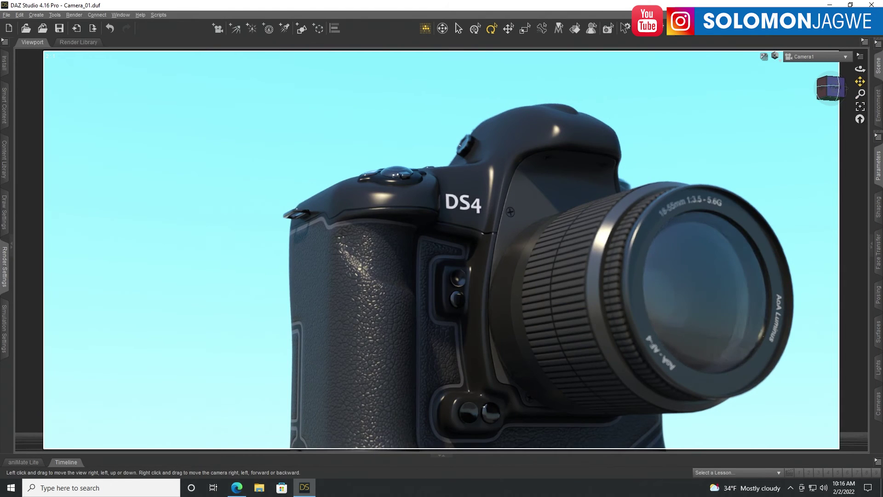
left_click_drag(860, 82, 667, 42)
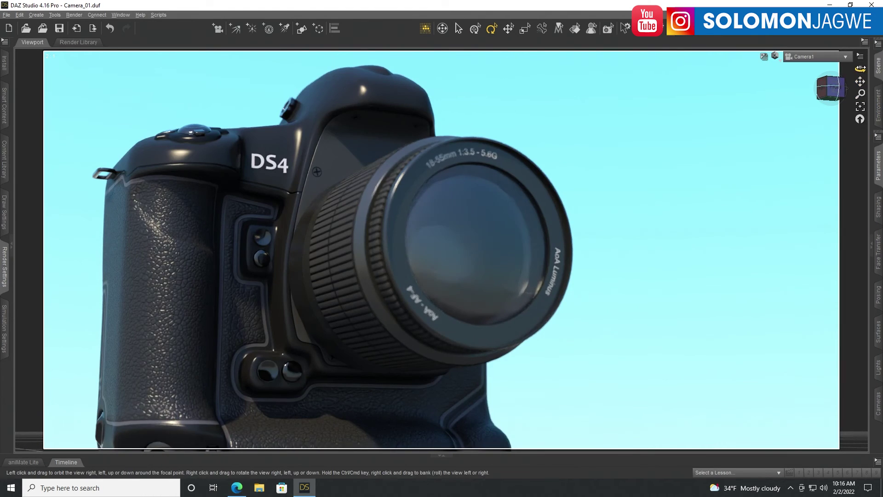
left_click_drag(860, 69, 736, 74)
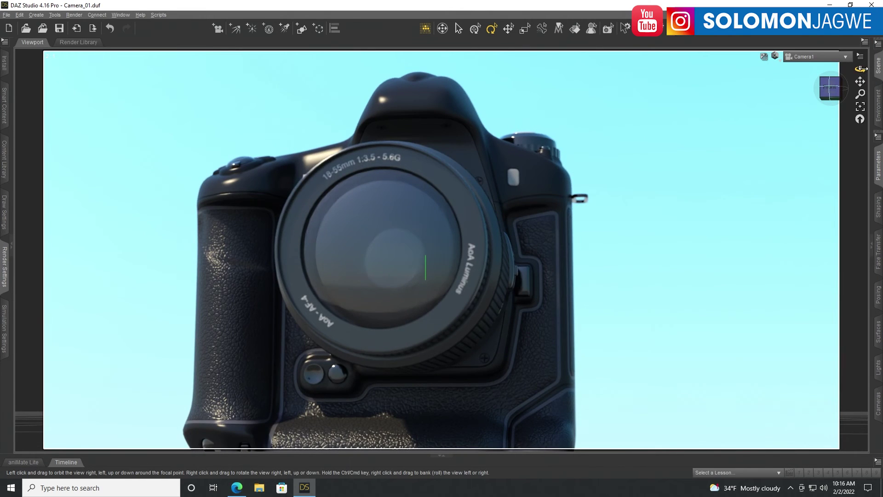
left_click_drag(860, 69, 755, 70)
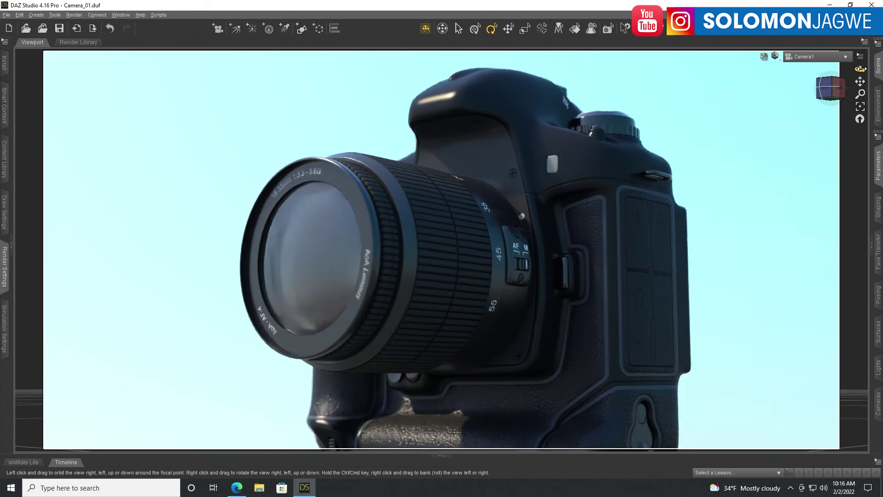
left_click_drag(861, 69, 860, 120)
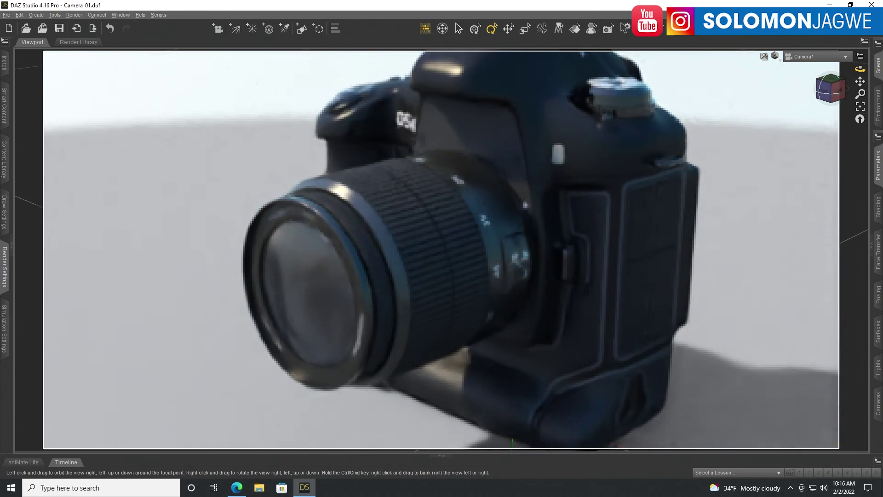
left_click_drag(861, 69, 872, 18)
left_click_drag(860, 69, 860, 76)
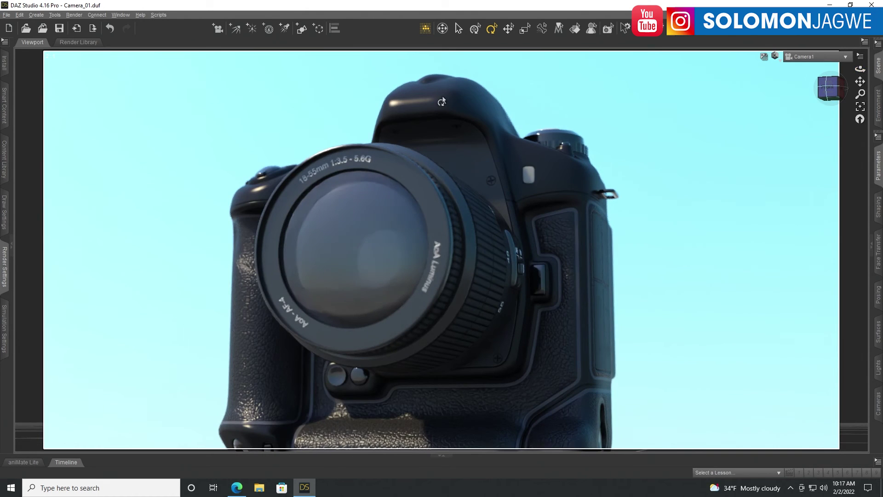
- Return to the Iray presets and try Monochrome HDRI 10, Monochrome Saturation 0.00, Monochrome HDRI 09 and Monochrome HDRI 05
left_click(4, 260)
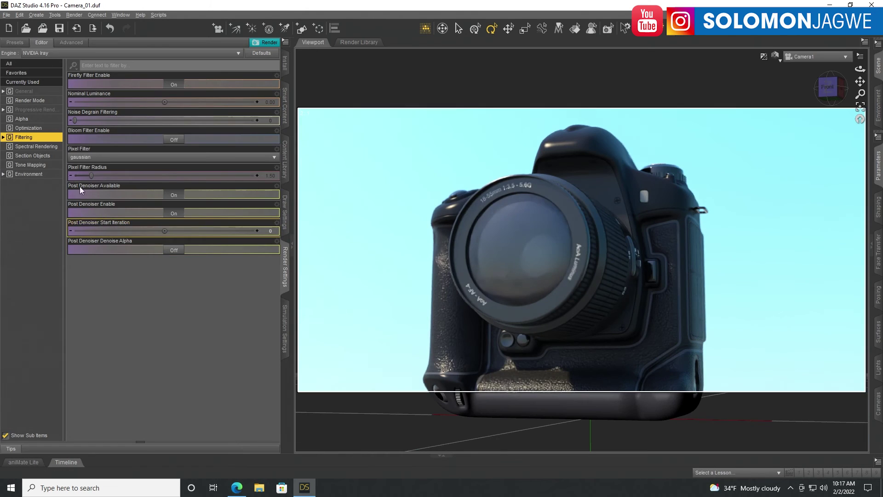
left_click(15, 42)
scroll(246, 211, "down", 10)
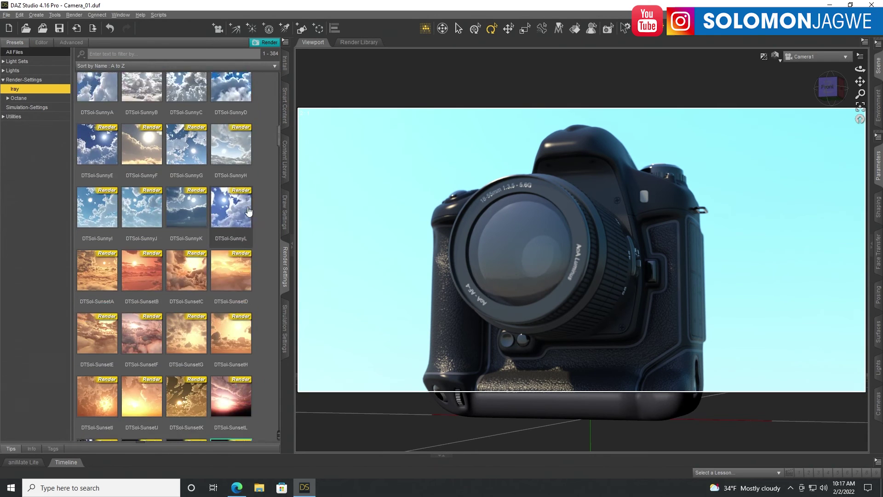
scroll(249, 211, "up", 5)
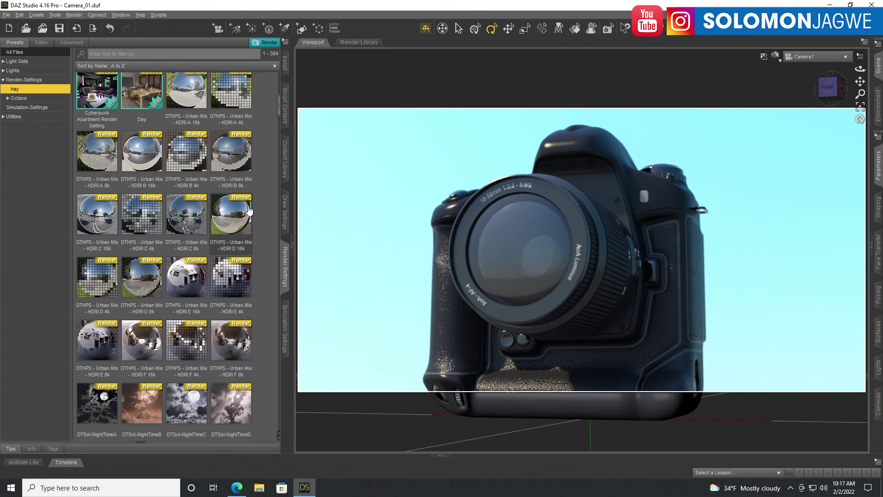
scroll(253, 211, "down", 10)
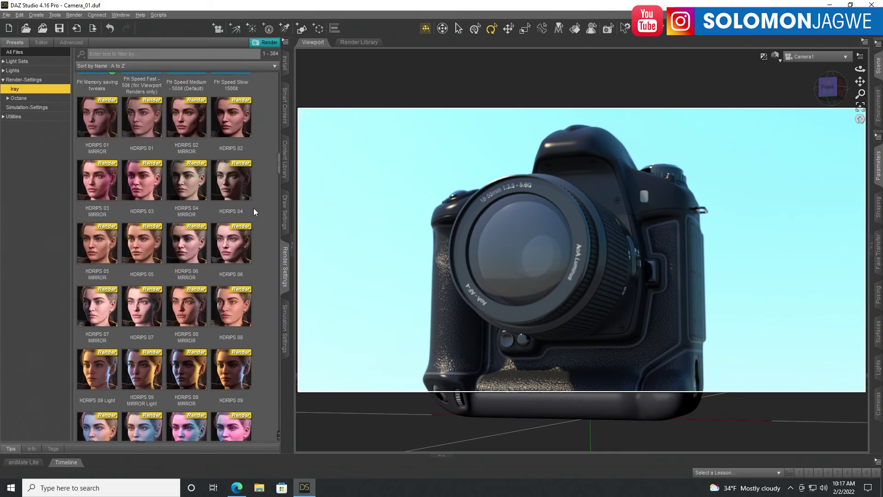
scroll(253, 210, "down", 8)
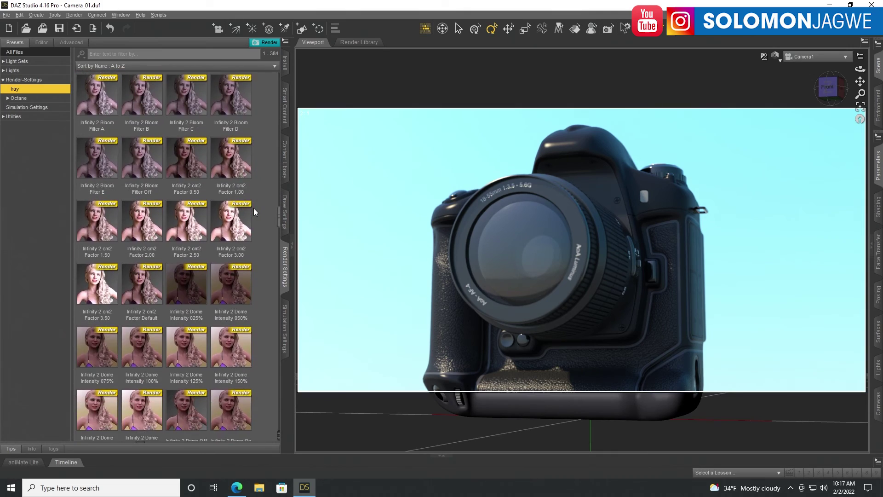
scroll(253, 211, "down", 10)
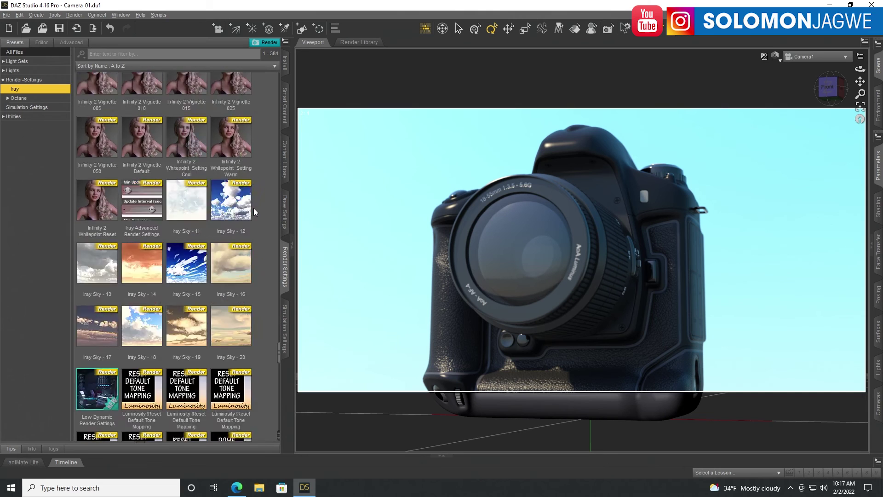
scroll(253, 211, "down", 5)
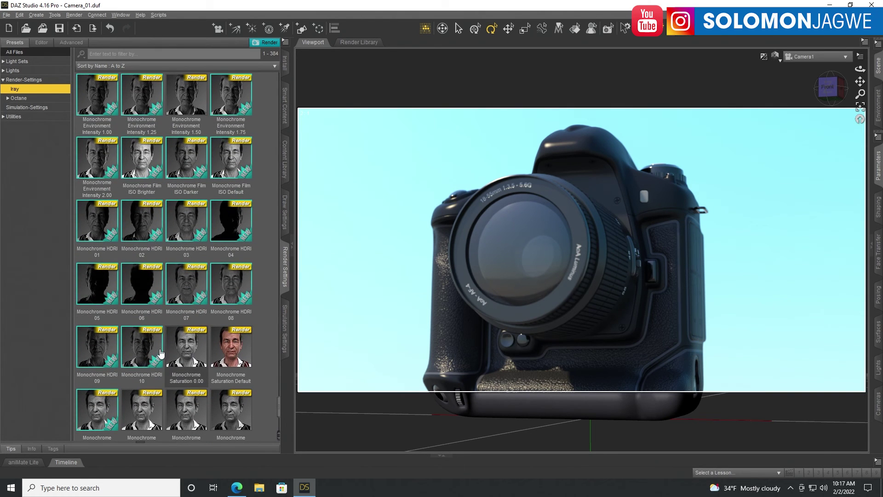
double_click(146, 352)
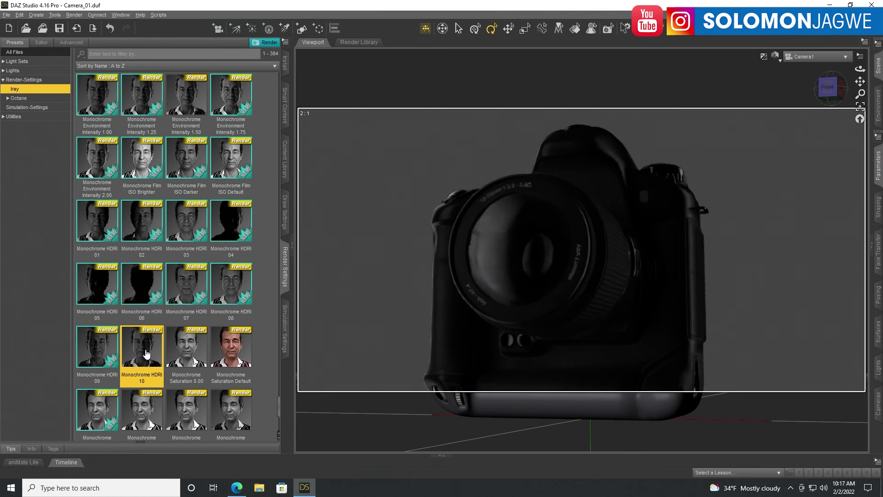
double_click(194, 351)
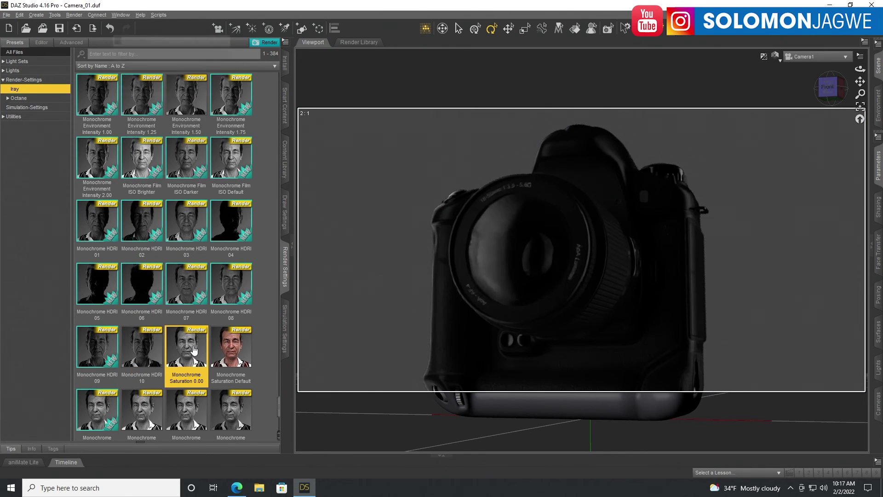
double_click(101, 351)
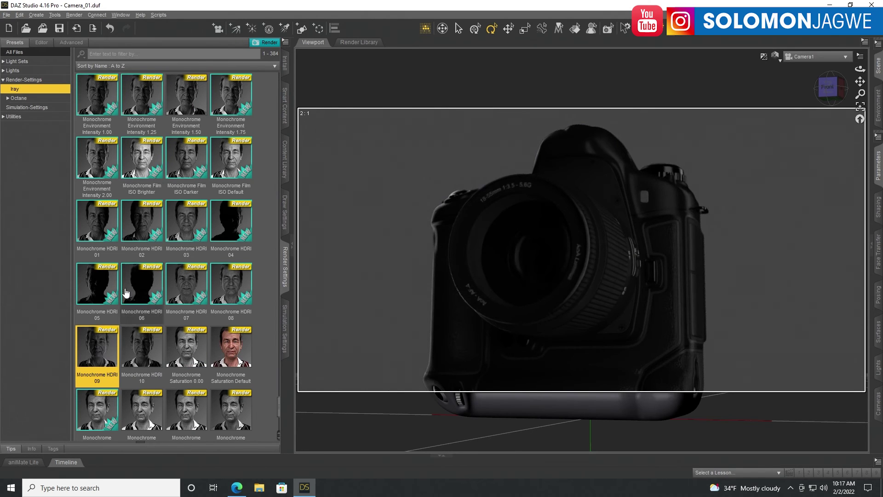
double_click(106, 287)
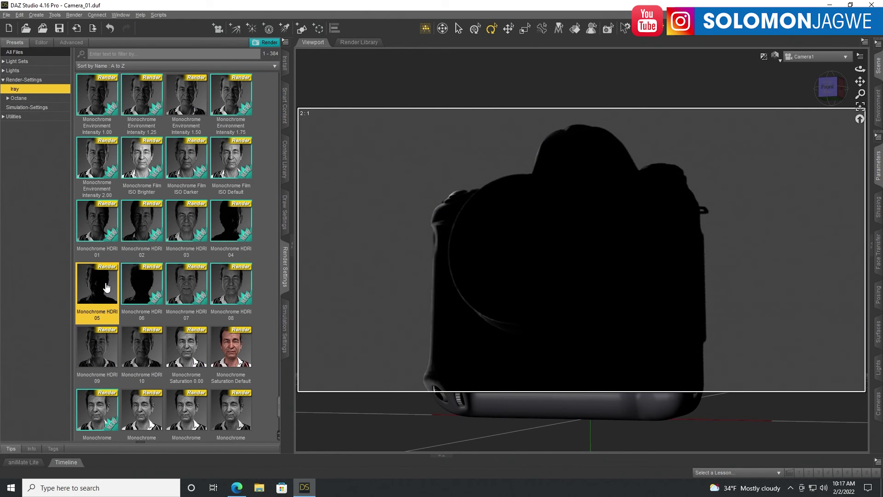
- View the DSLR from the grip side and try the Monochrome HDRI 03, Monochrome HDRI 04 and Monochrome Saturation Default presets
left_click_drag(860, 69, 879, 69)
double_click(193, 231)
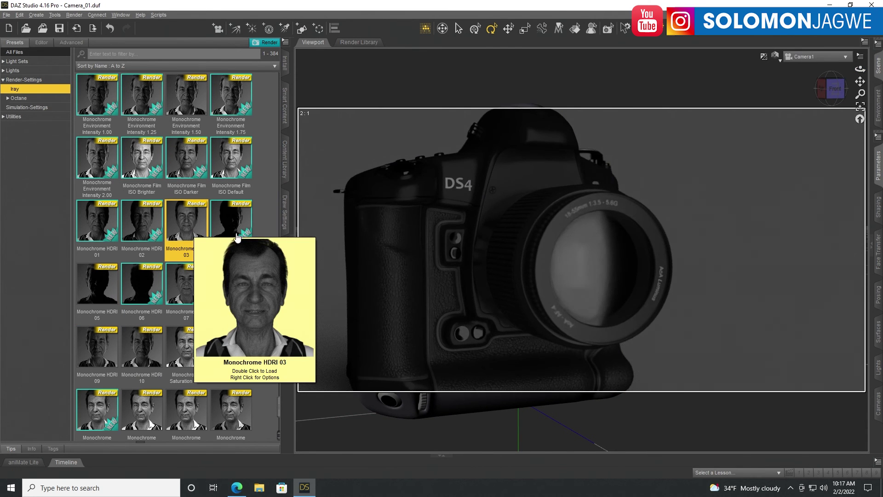
double_click(236, 225)
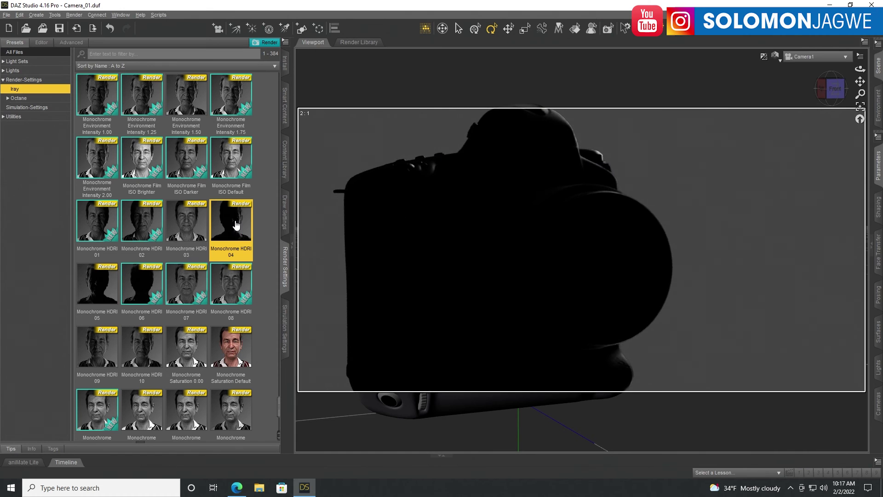
double_click(233, 352)
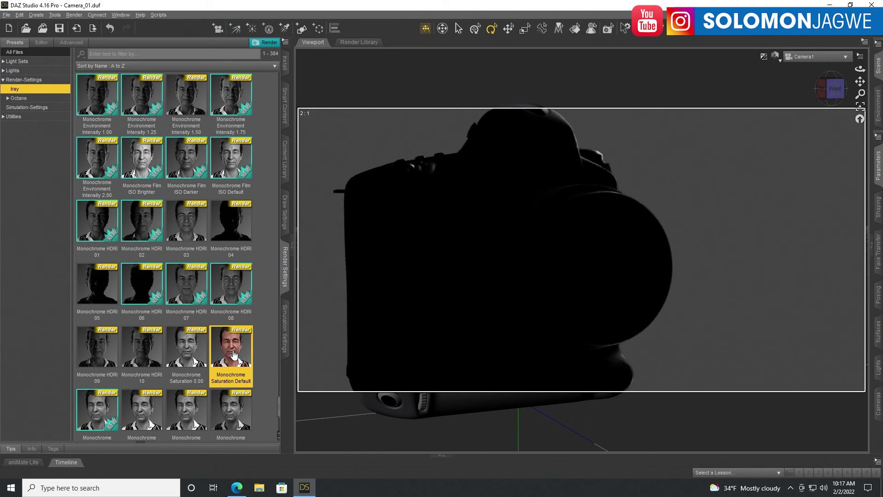
- Find the HDRIPS portrait lighting among the Iray presets and apply HDRIPS 24 to the scene
scroll(236, 337, "up", 15)
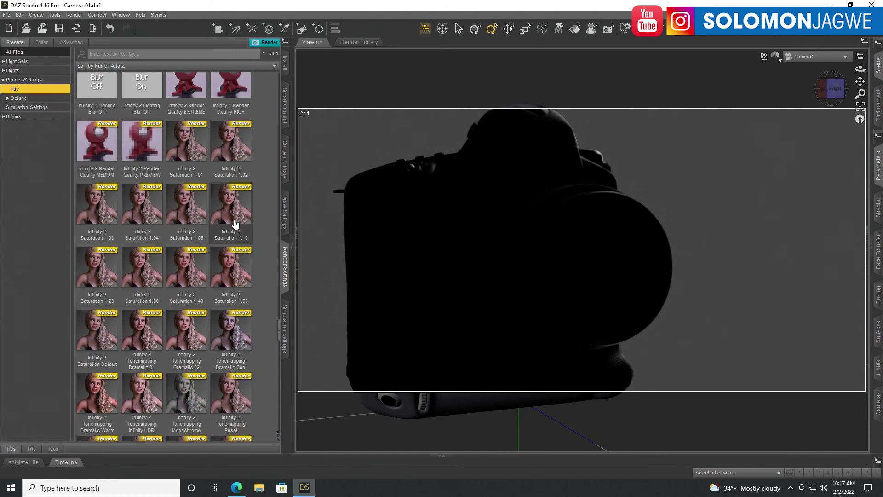
scroll(236, 224, "up", 10)
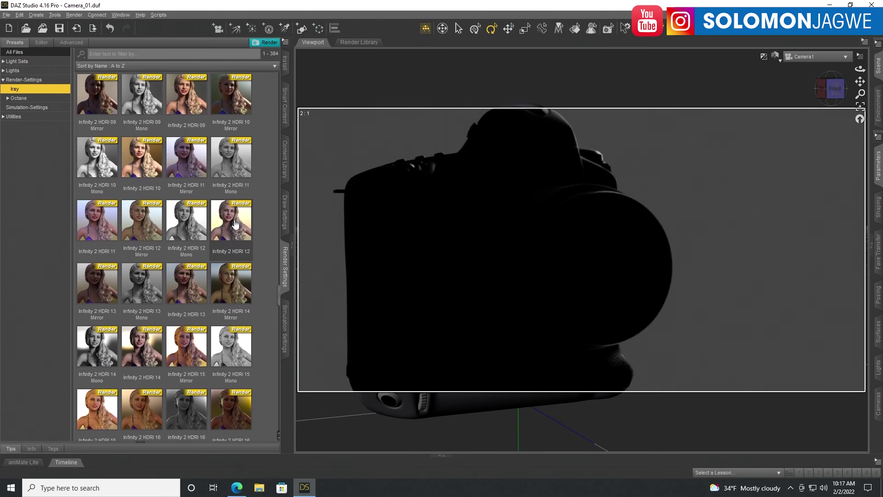
scroll(235, 224, "up", 10)
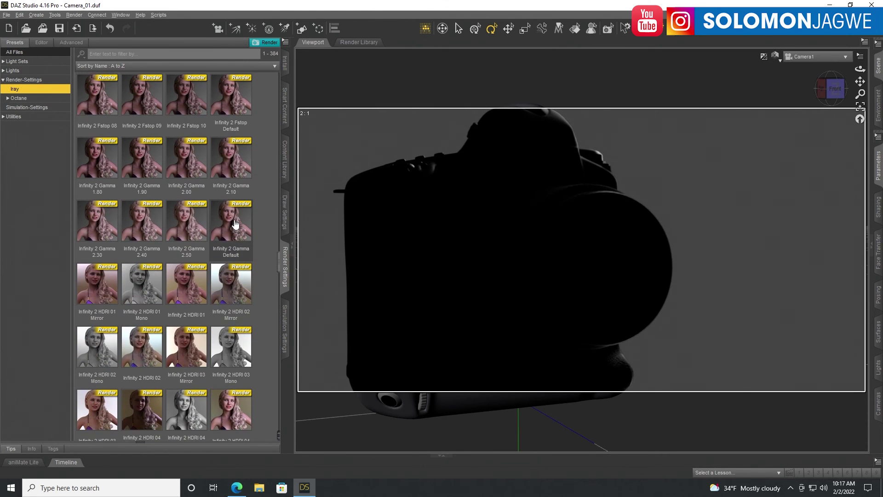
scroll(235, 224, "up", 10)
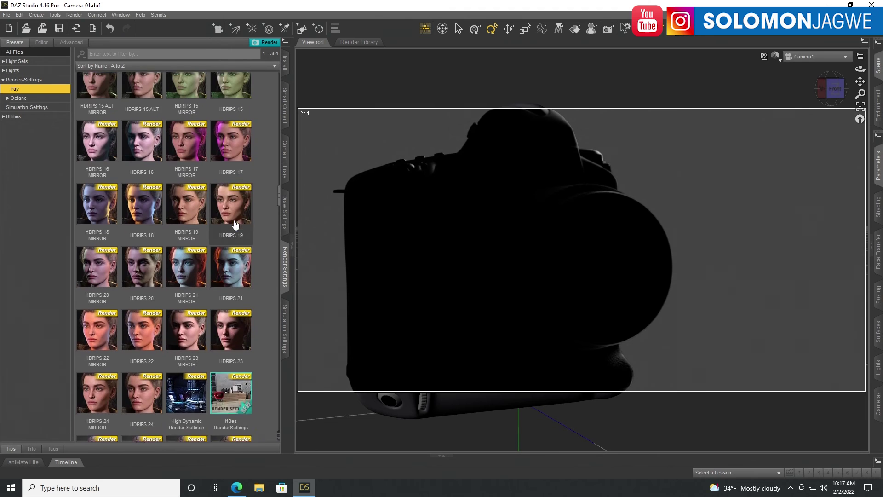
double_click(139, 224)
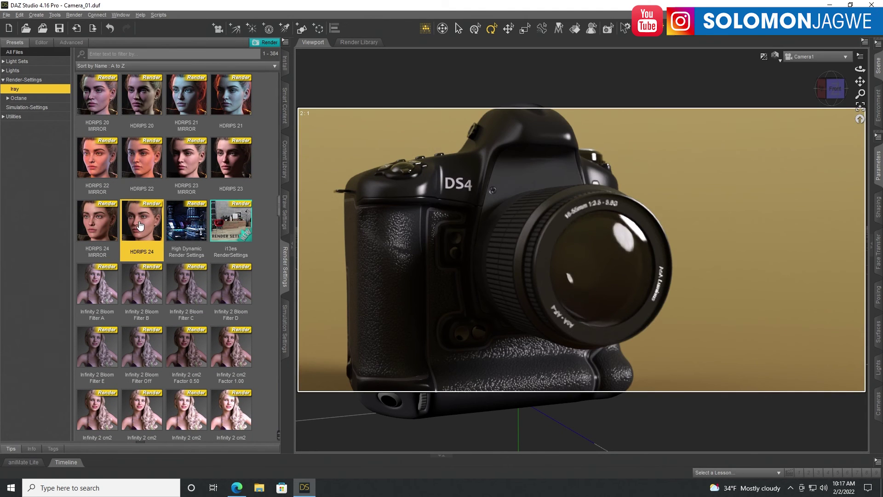
- Browse back past the HDRIPS presets and apply the Exam Chamber Render Preset
scroll(228, 268, "up", 8)
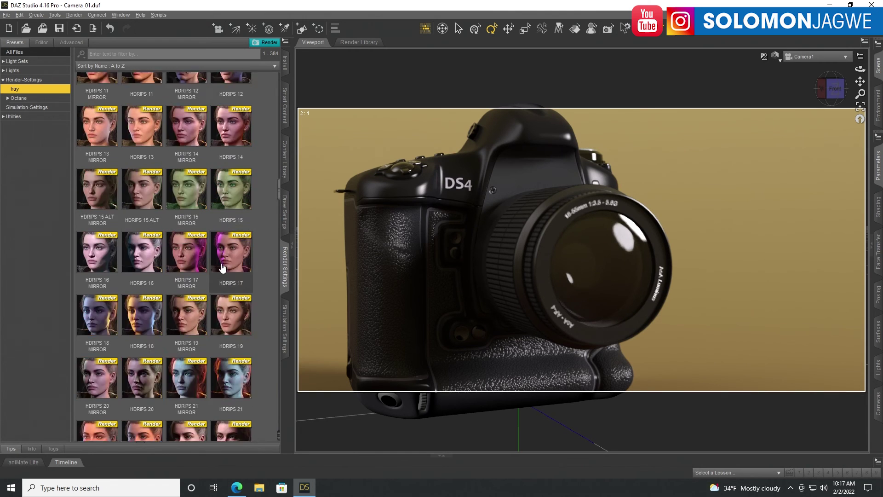
scroll(227, 268, "up", 5)
mouse_move(194, 173)
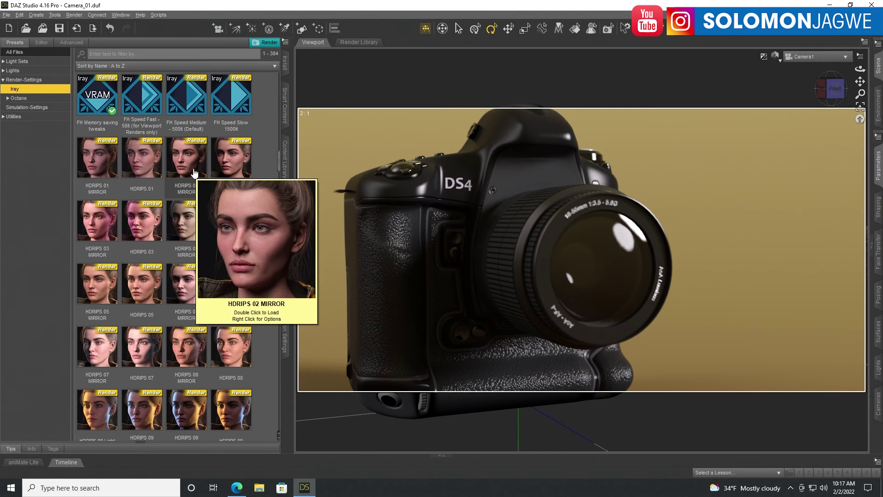
scroll(193, 214, "up", 3)
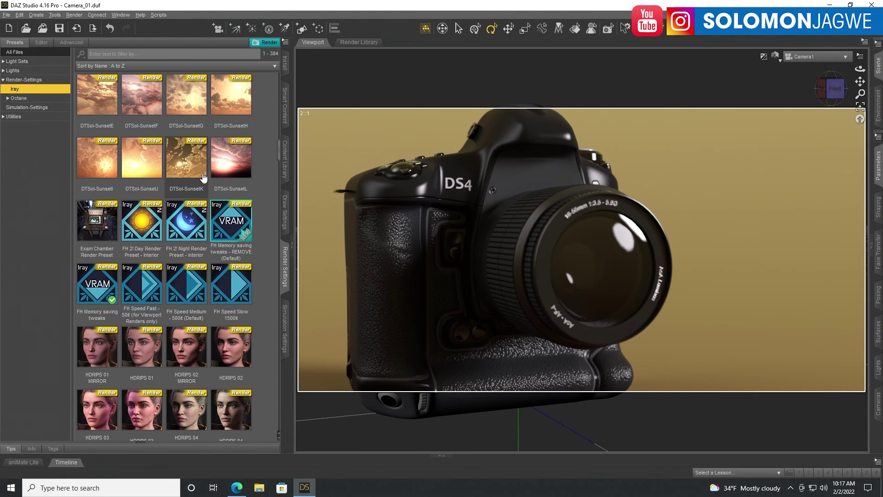
double_click(108, 233)
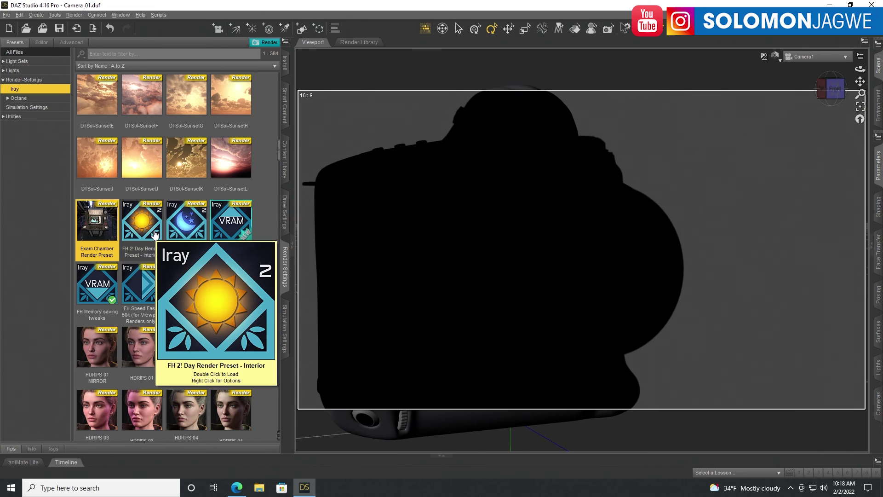
- Apply the FH 2! Day Render Preset - Interior and view the DSLR's lens close up from the lens-release side
double_click(155, 235)
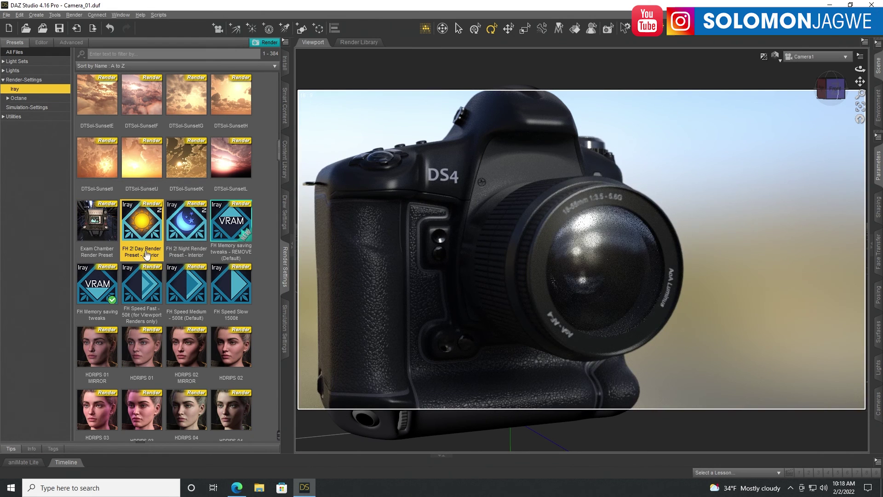
left_click(292, 248)
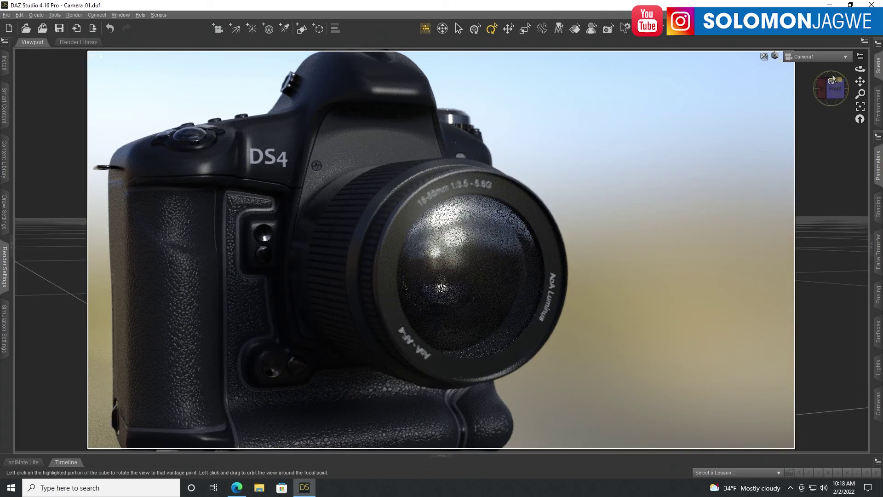
left_click_drag(860, 70, 778, 69)
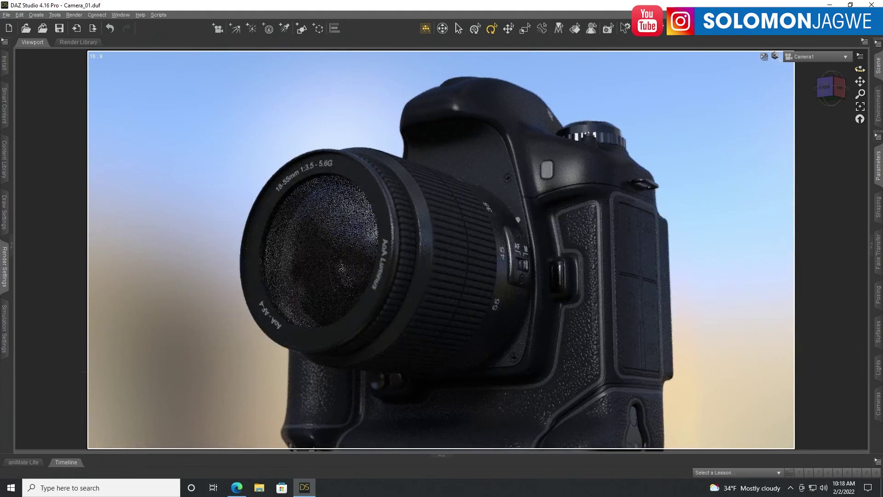
left_click_drag(864, 90, 867, 95)
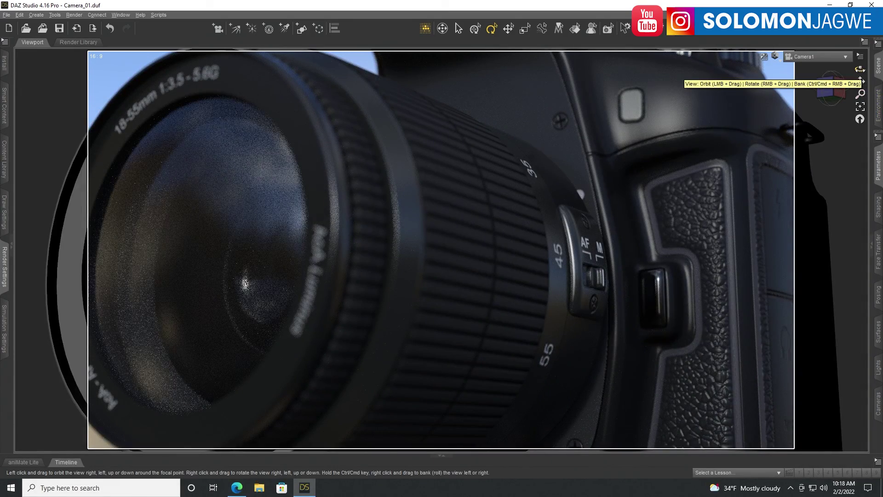
- Set the render dimension preset to Active Viewport in the general render settings
left_click(11, 246)
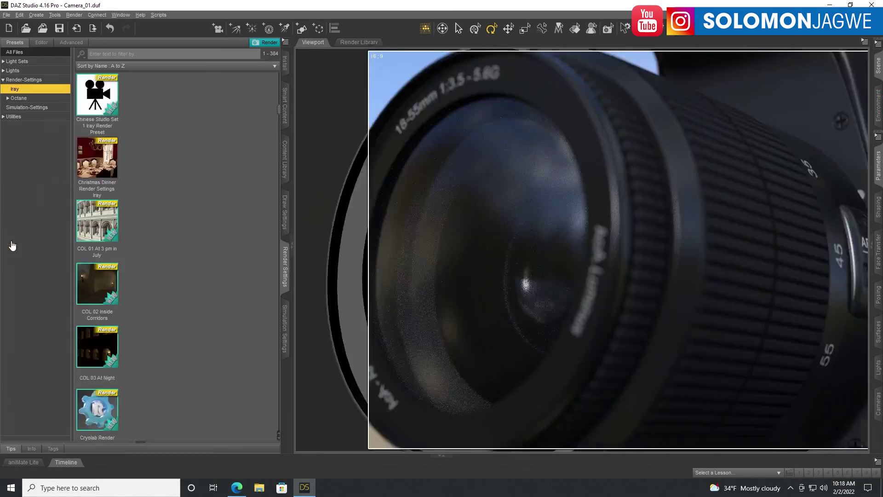
left_click(40, 42)
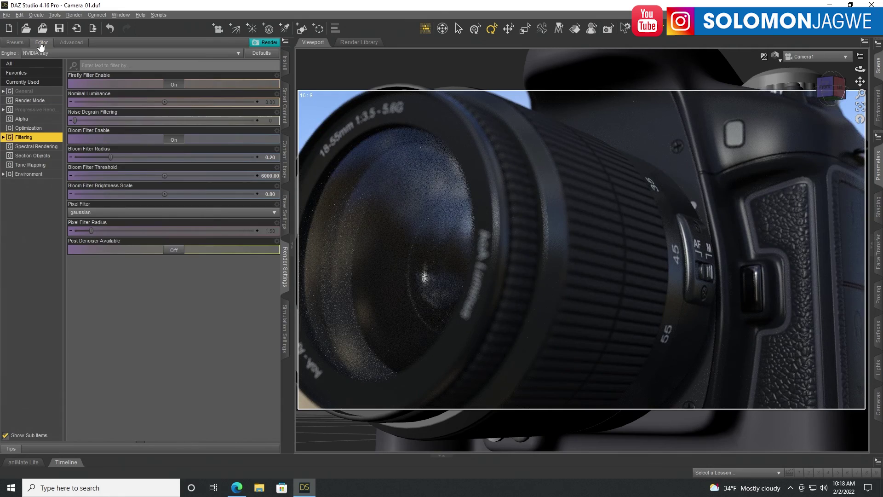
left_click(26, 91)
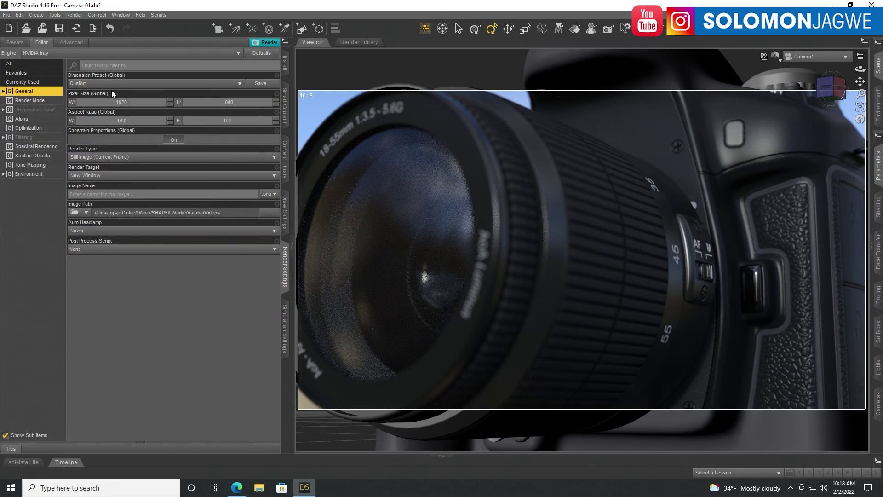
left_click(123, 84)
left_click(106, 77)
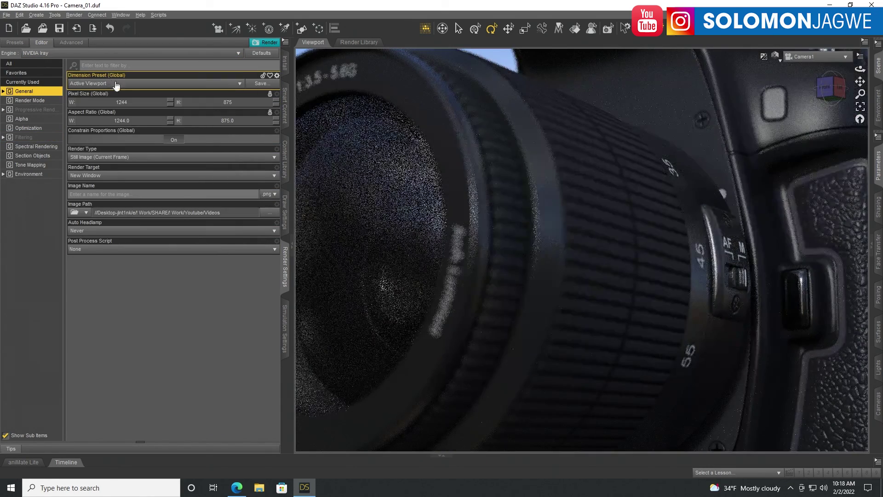
- Turn on Post Denoiser Available in the filtering settings and set the Post Denoiser Start Iteration to 0
left_click(22, 175)
left_click(22, 137)
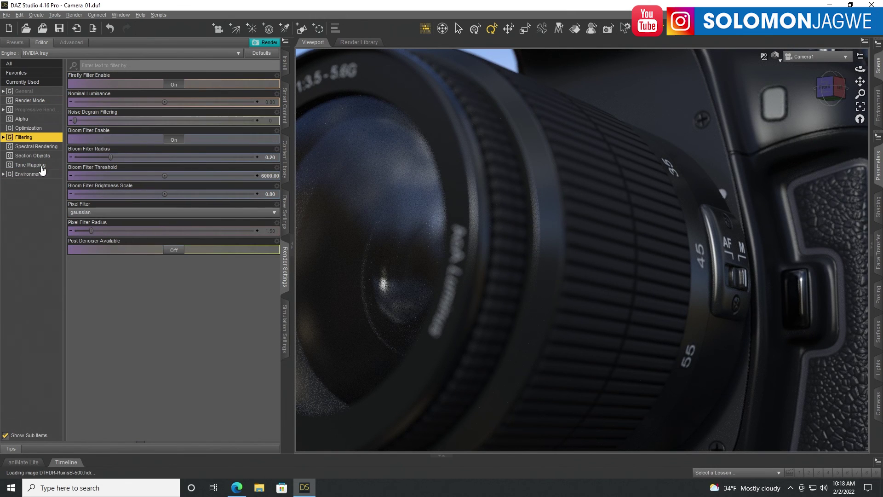
left_click(174, 251)
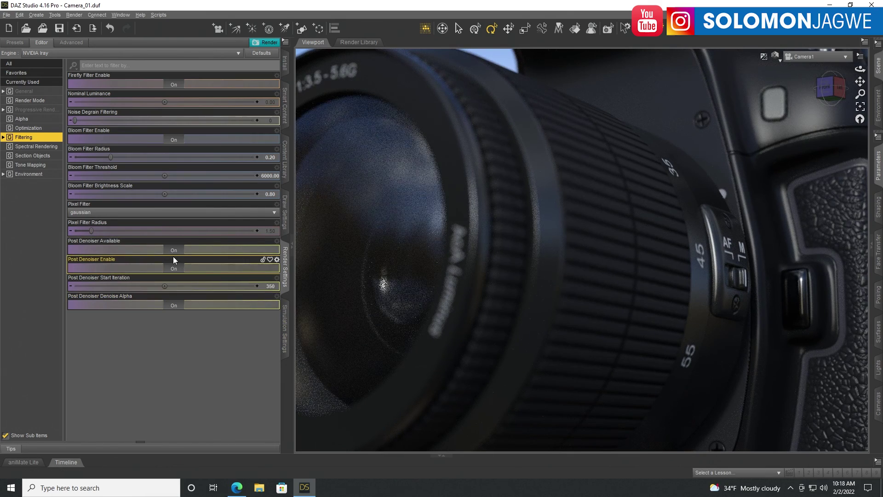
left_click(276, 287)
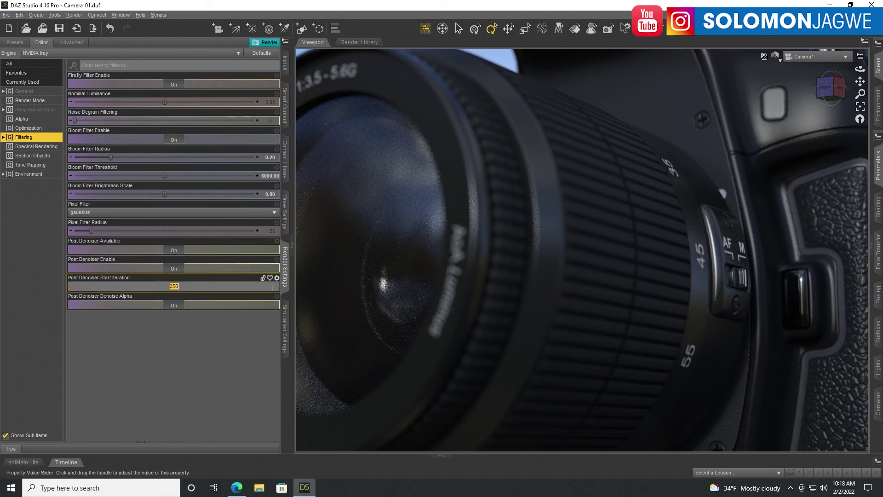
type("0")
key("Return")
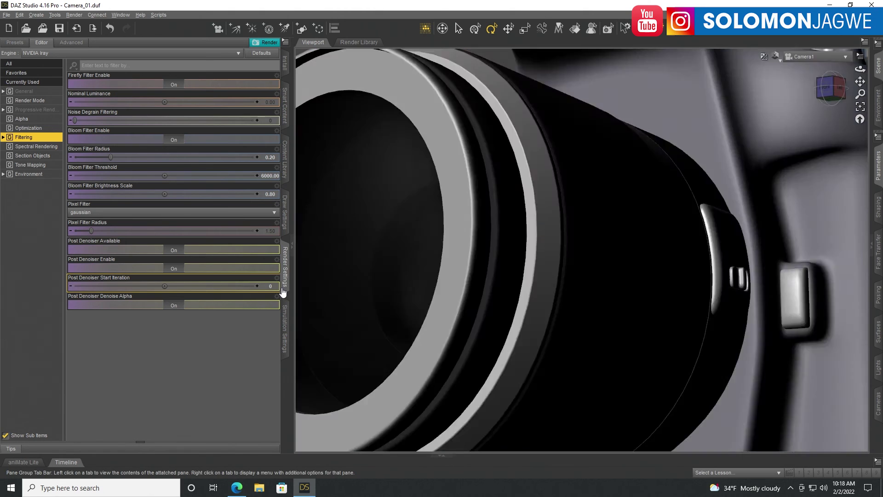
- Enlarge the viewport and examine the denoised DSLR from all around, including the lens, grip, top display and rear screen
left_click(293, 246)
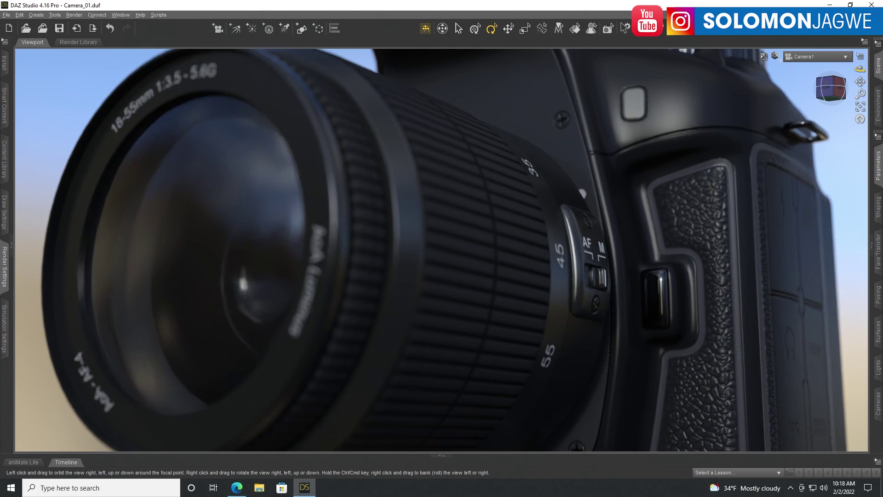
left_click_drag(860, 69, 798, 66)
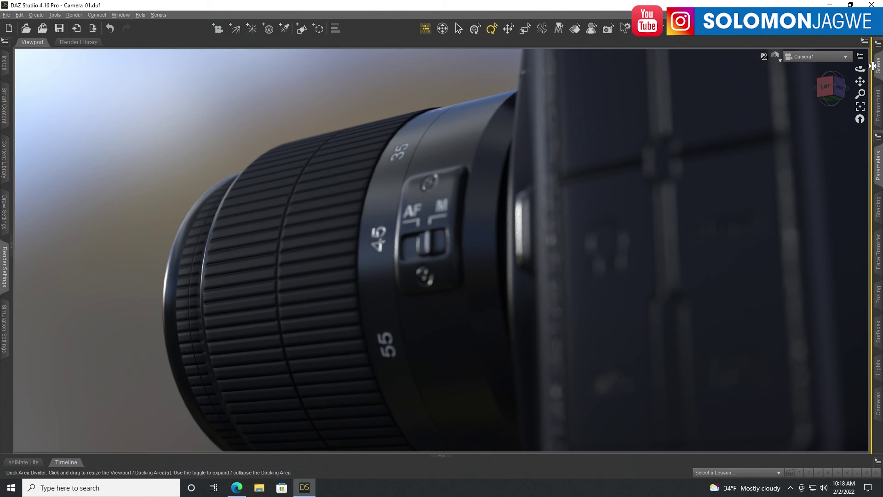
left_click_drag(860, 69, 874, 83)
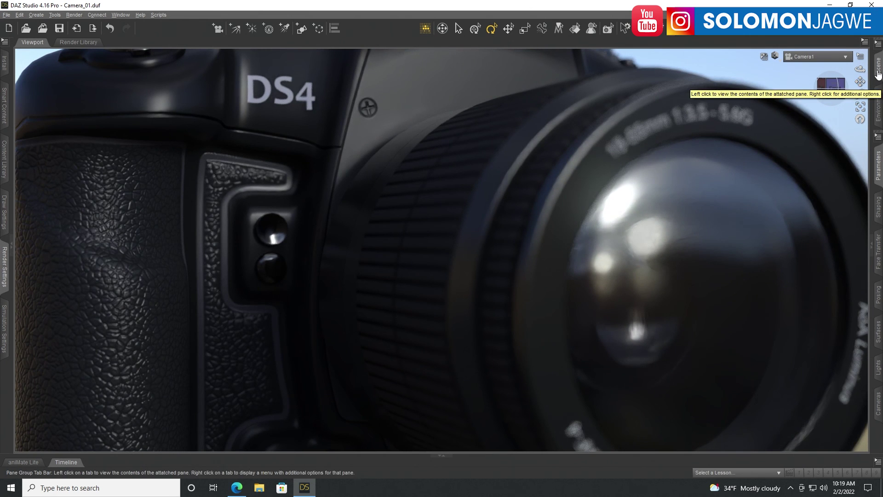
left_click_drag(861, 69, 866, 73)
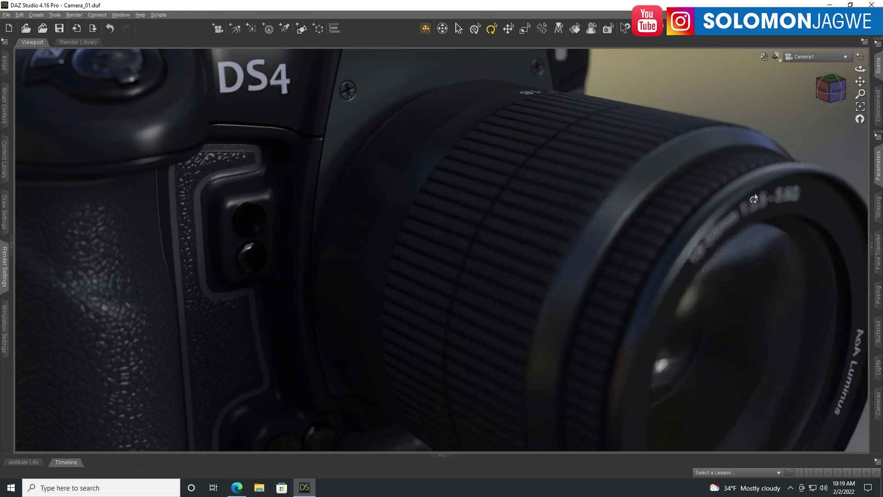
left_click_drag(861, 93, 870, 108)
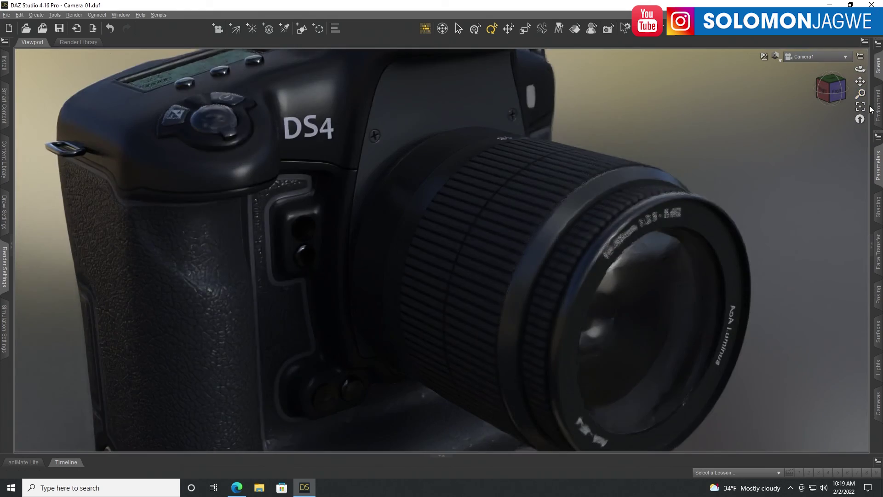
left_click_drag(860, 69, 864, 70)
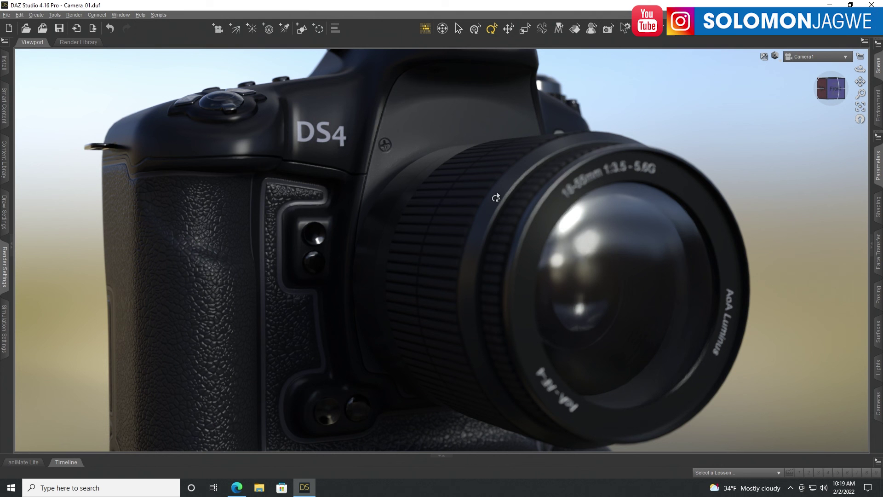
left_click_drag(860, 69, 861, 70)
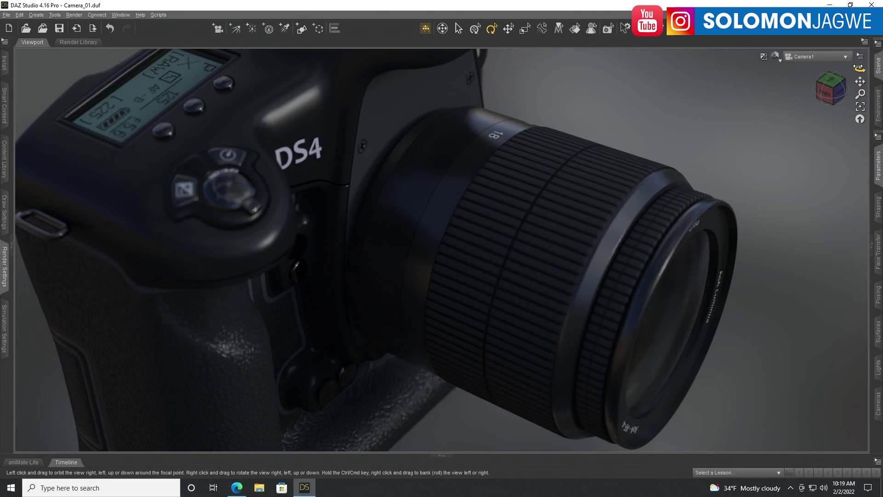
left_click_drag(861, 70, 860, 69)
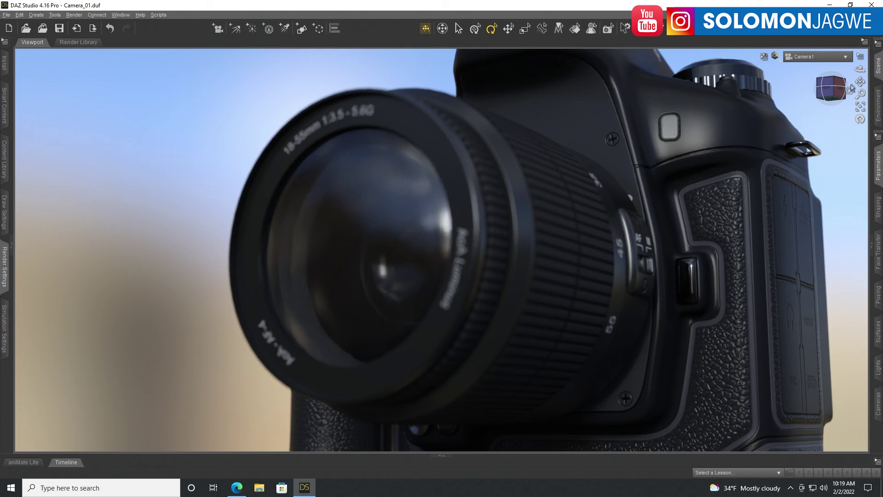
left_click_drag(860, 81, 861, 69)
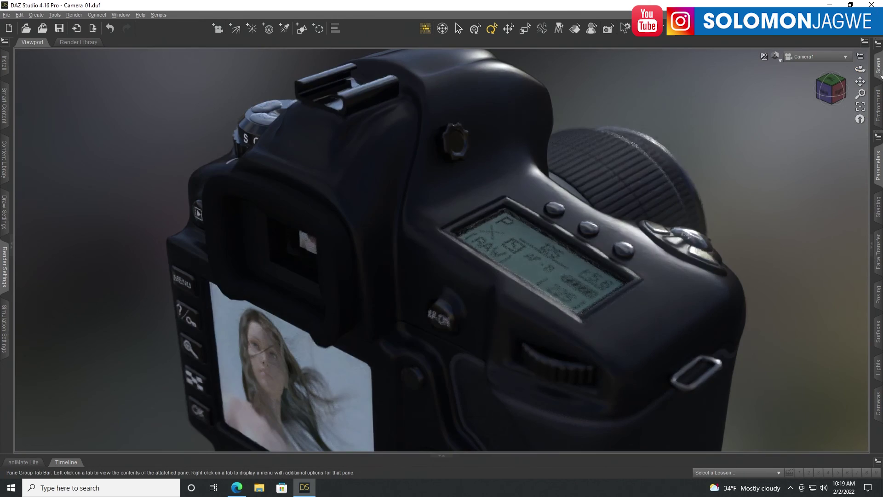